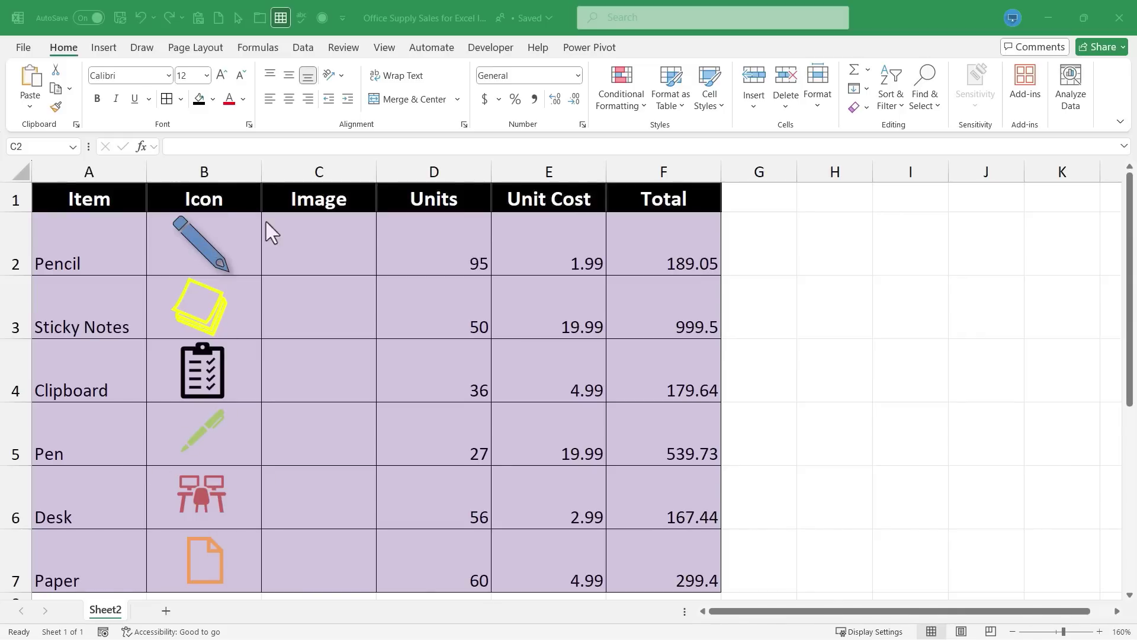
- Select C2, look through the picture-insertion options, and bring the spreadsheet to the front
{"action": "left_click", "coordinate": [321, 242]}
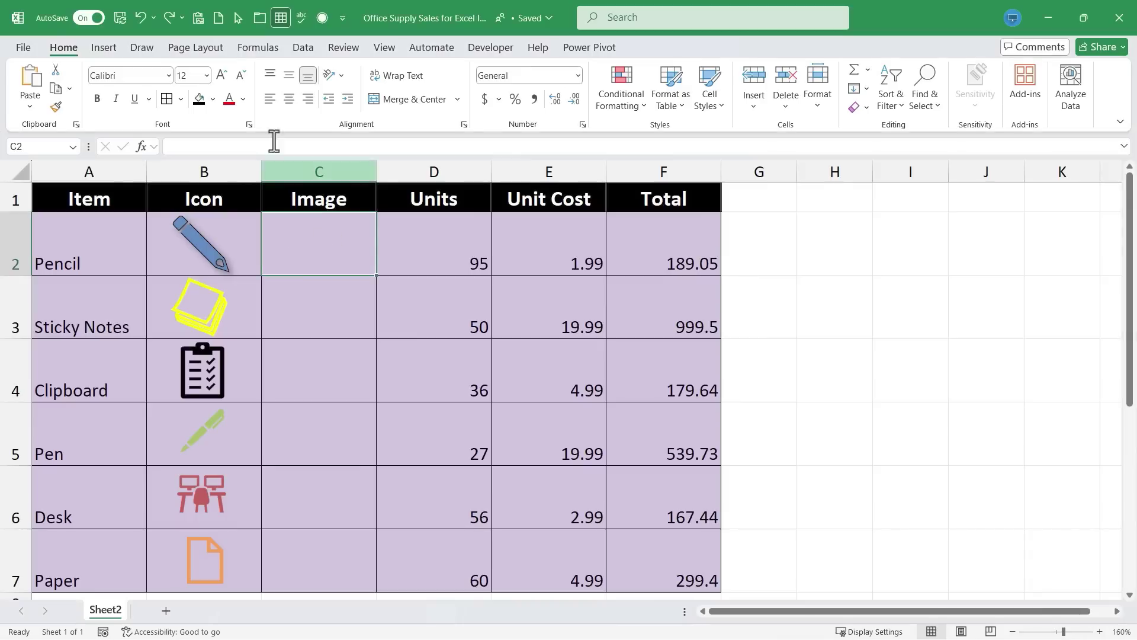
{"action": "left_click", "coordinate": [105, 49]}
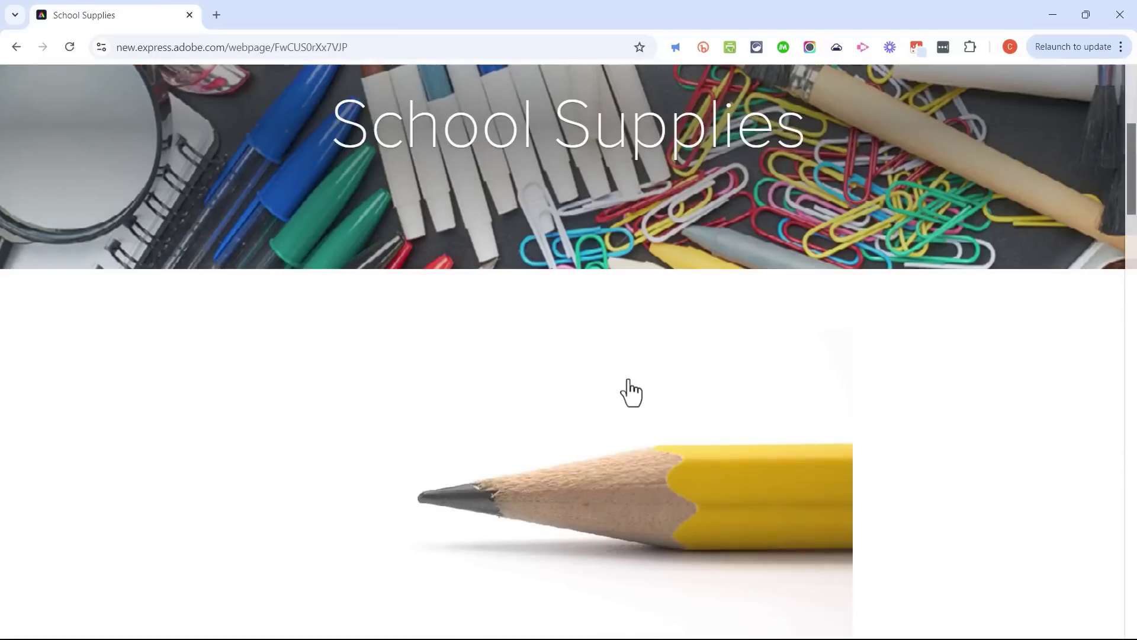
{"action": "scroll", "coordinate": [626, 391], "scroll_direction": "down", "scroll_amount": 3}
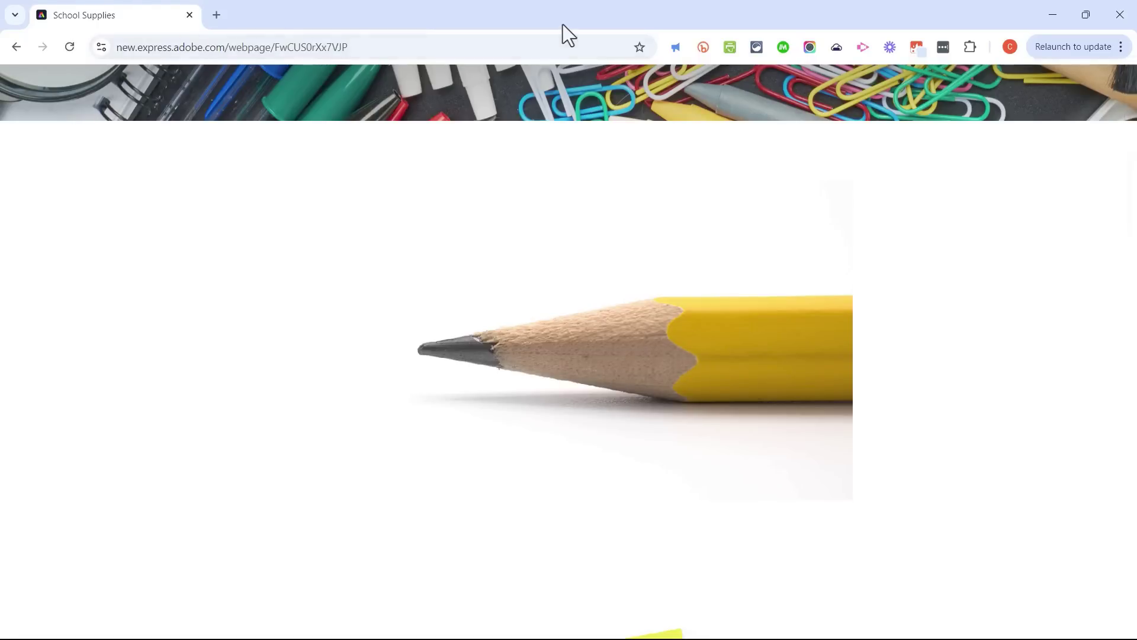
{"action": "left_click_drag", "start_coordinate": [563, 30], "coordinate": [11, 178]}
{"action": "left_click", "coordinate": [323, 244]}
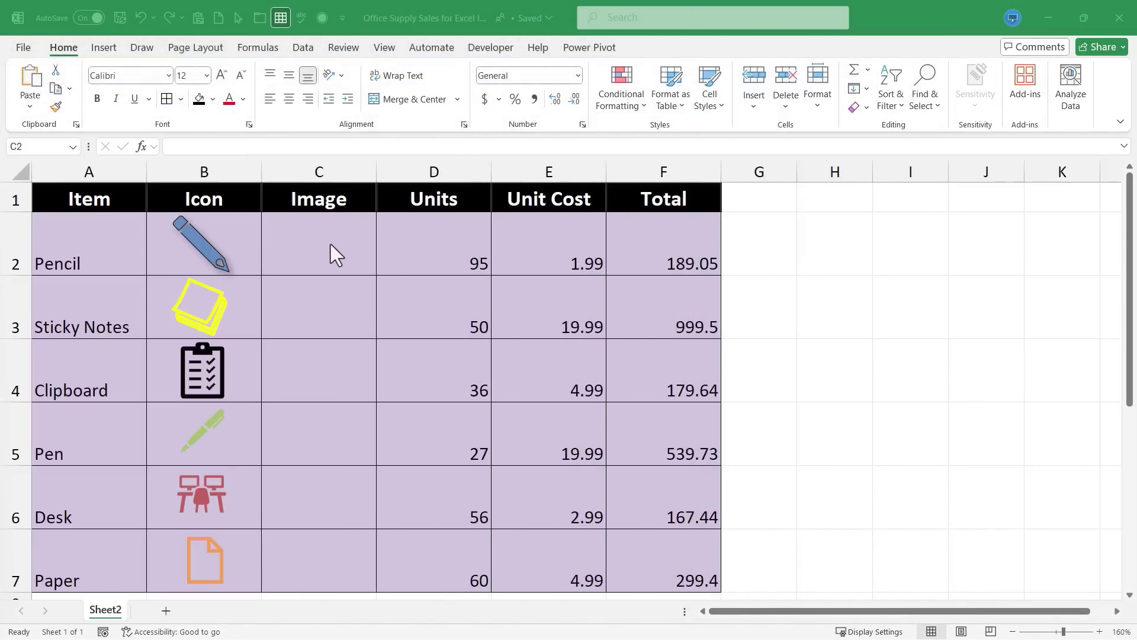
- Start an =image( formula in C2 and switch to the School Supplies page in Chrome
{"action": "left_click", "coordinate": [329, 243]}
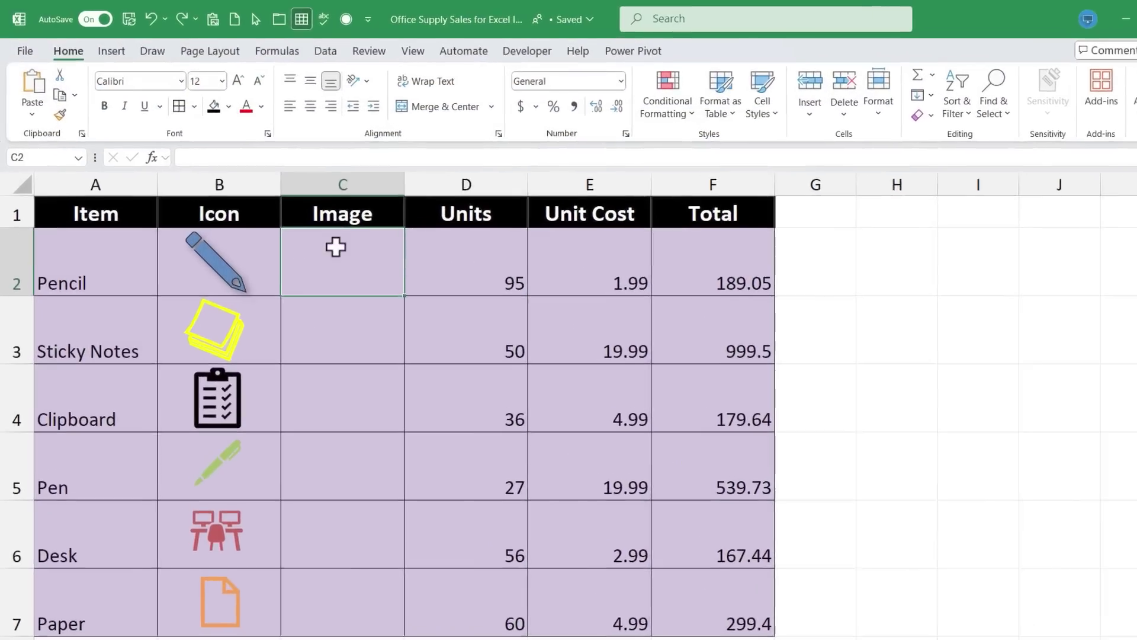
{"action": "type", "text": "=image("}
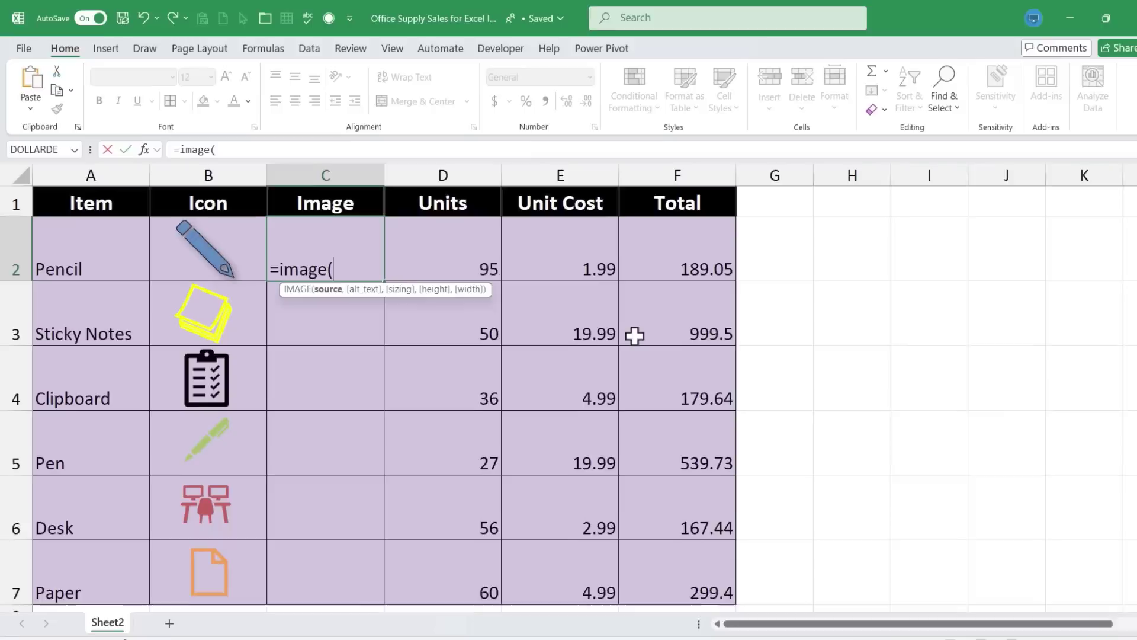
{"action": "key", "text": "alt+Tab"}
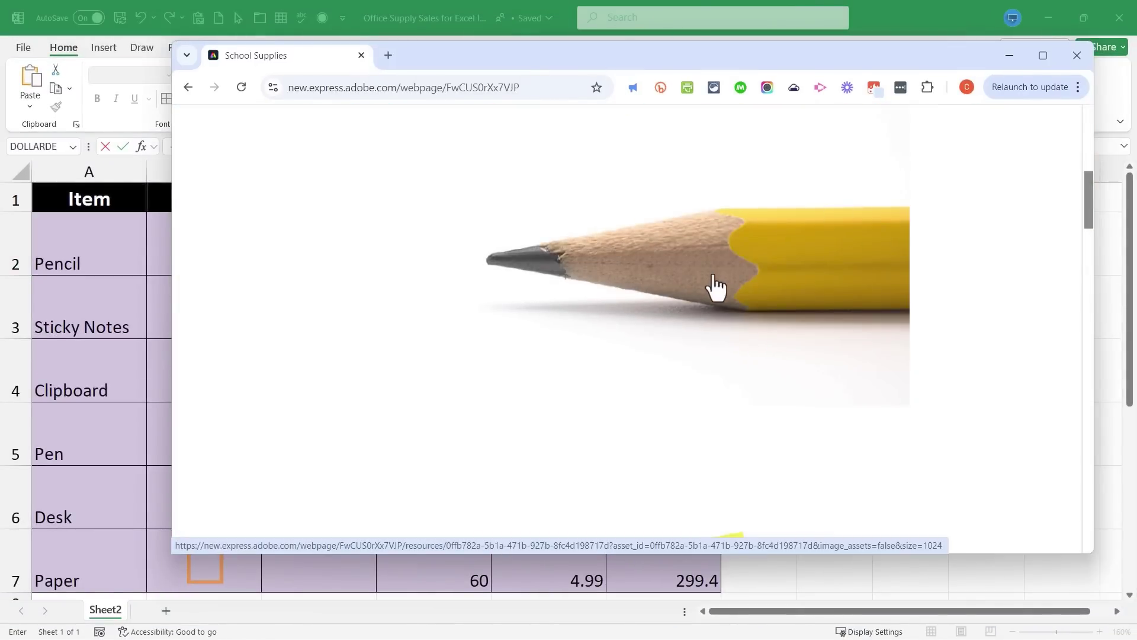
- Copy the pencil photo's image address from the School Supplies page
{"action": "right_click", "coordinate": [761, 275]}
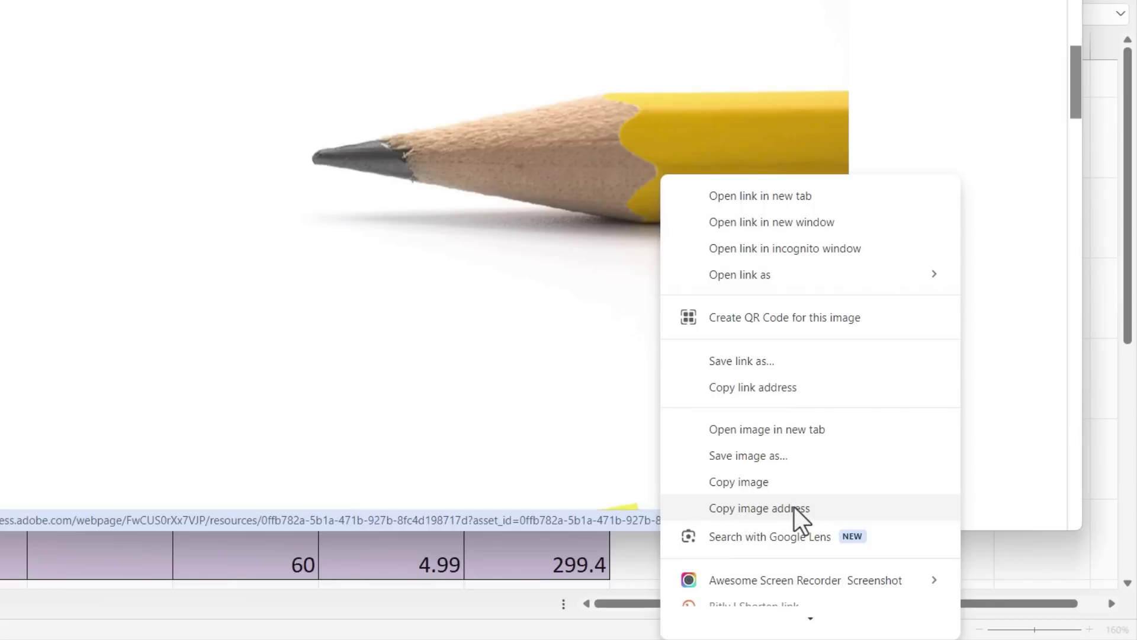
{"action": "left_click", "coordinate": [794, 507]}
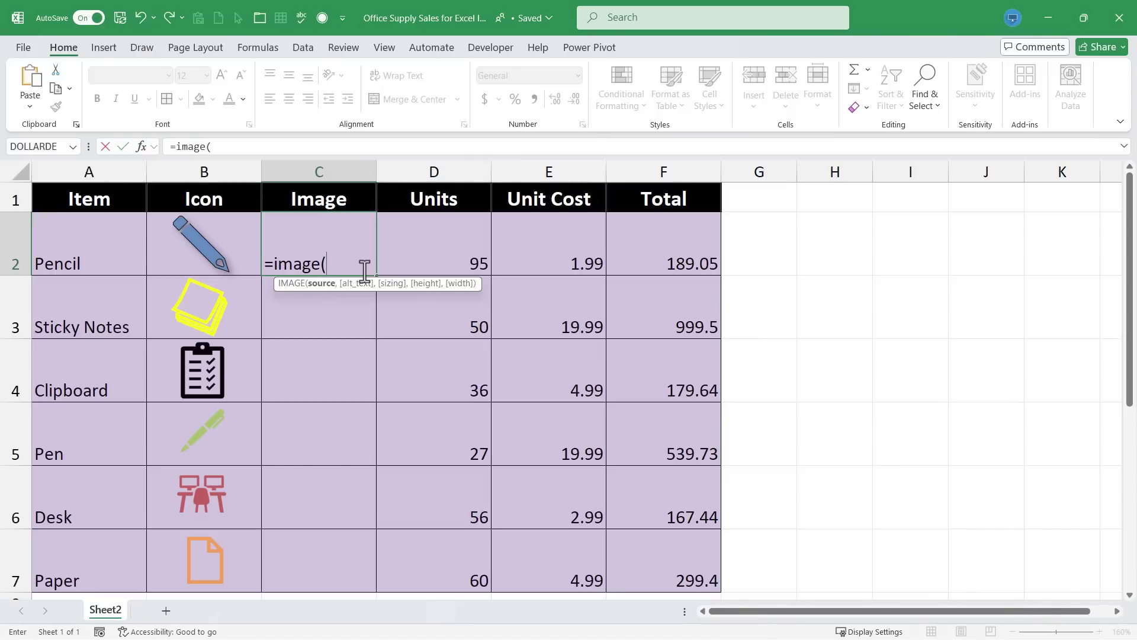
- Complete C2 as =image("<pencil photo address>") with the full pasted URL and commit it
{"action": "type", "text": "\""}
{"action": "key", "text": "ctrl+v"}
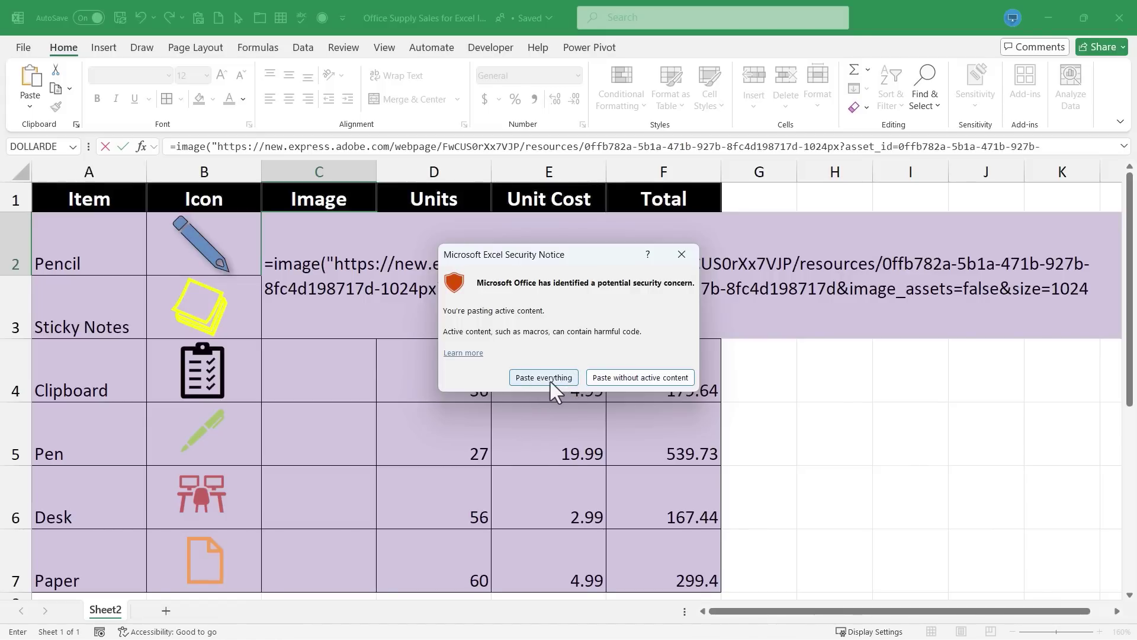
{"action": "left_click", "coordinate": [530, 381]}
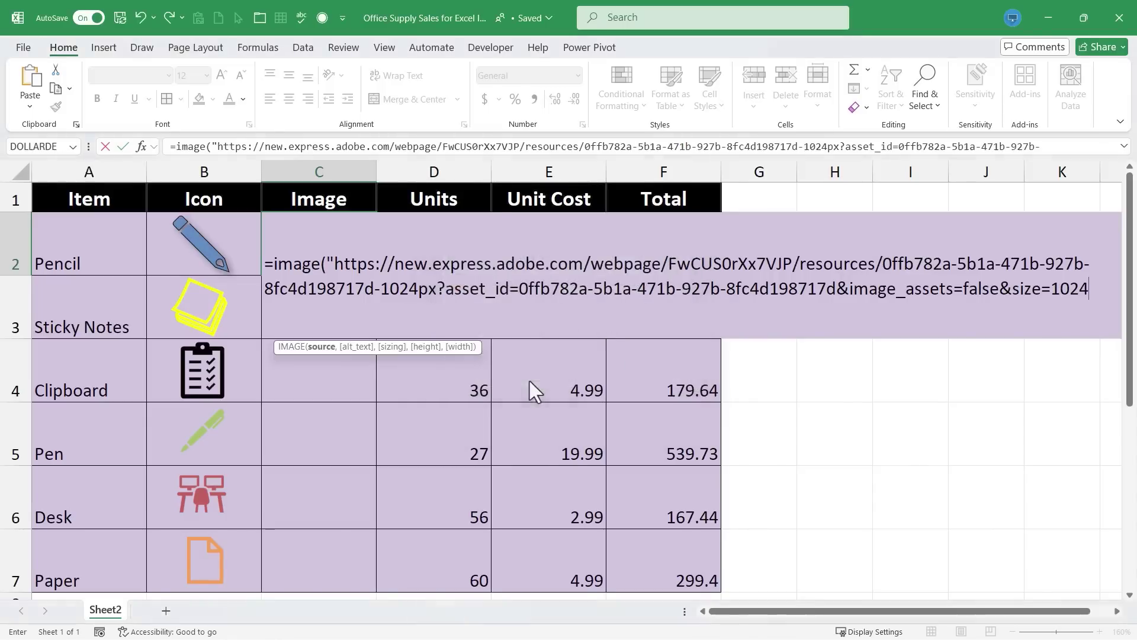
{"action": "type", "text": "\""}
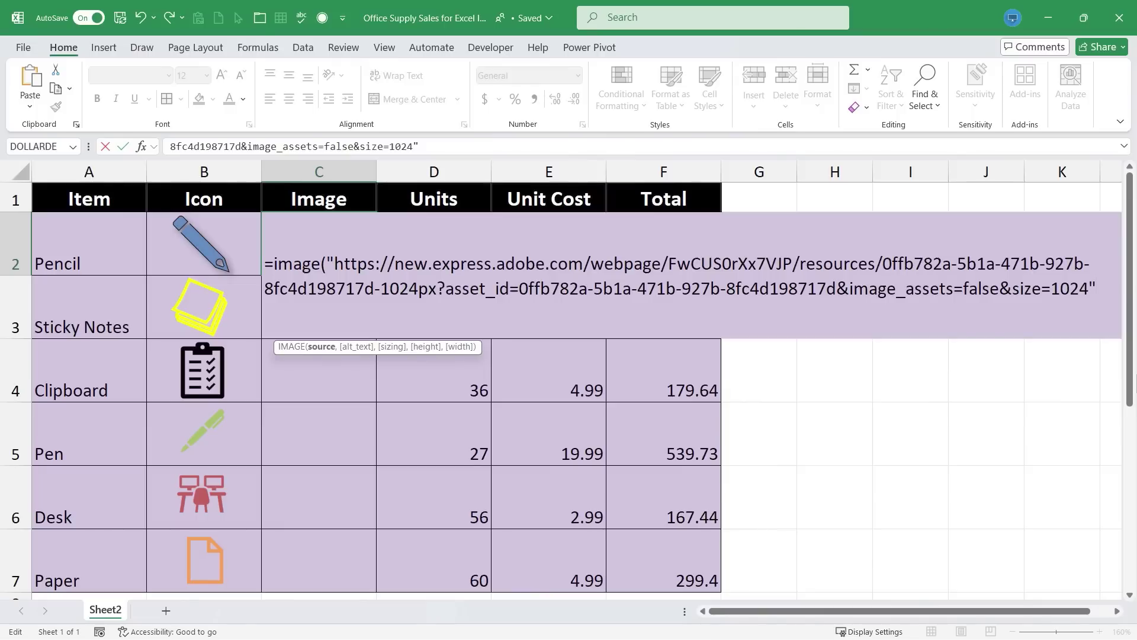
{"action": "type", "text": ")"}
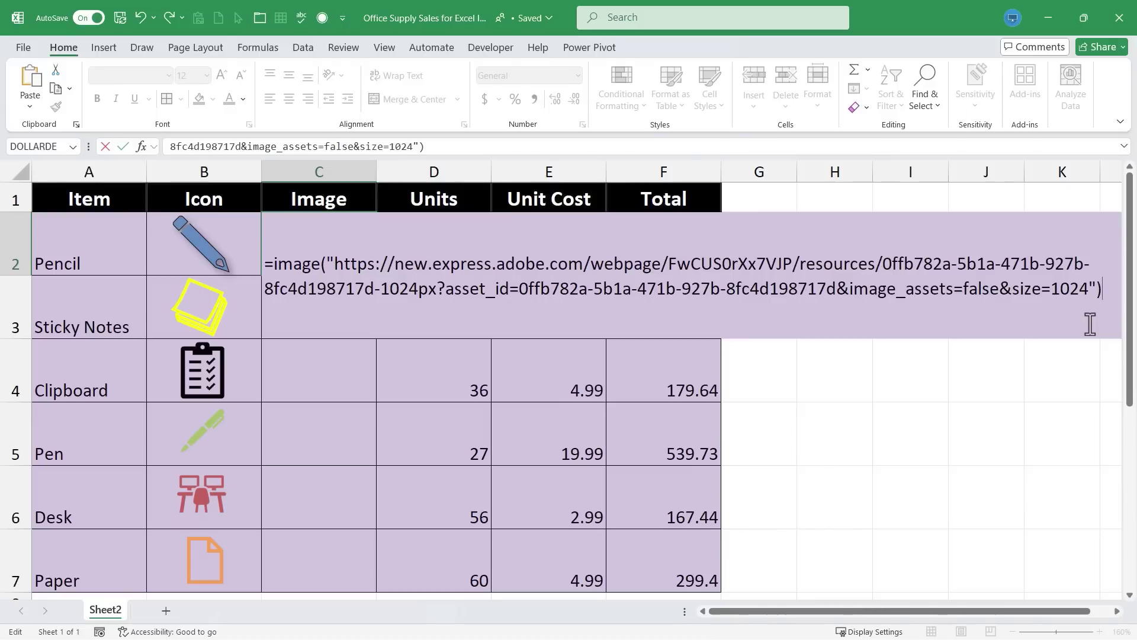
{"action": "key", "text": "Return"}
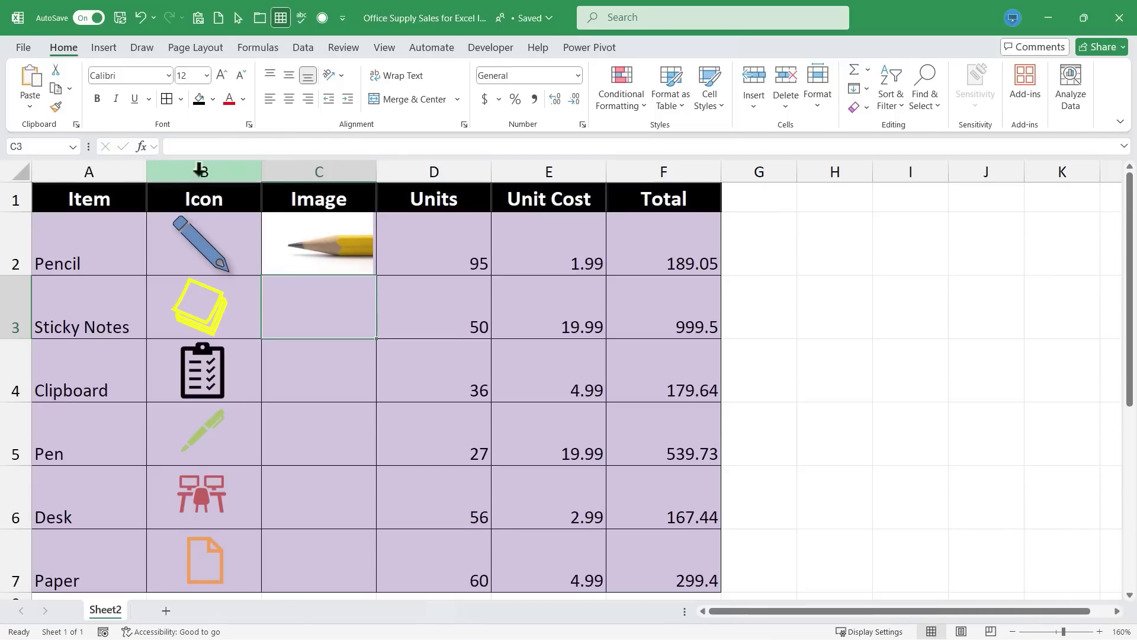
- Copy the sticky-note photo's image address in Chrome and minimise the browser
{"action": "left_click", "coordinate": [349, 271]}
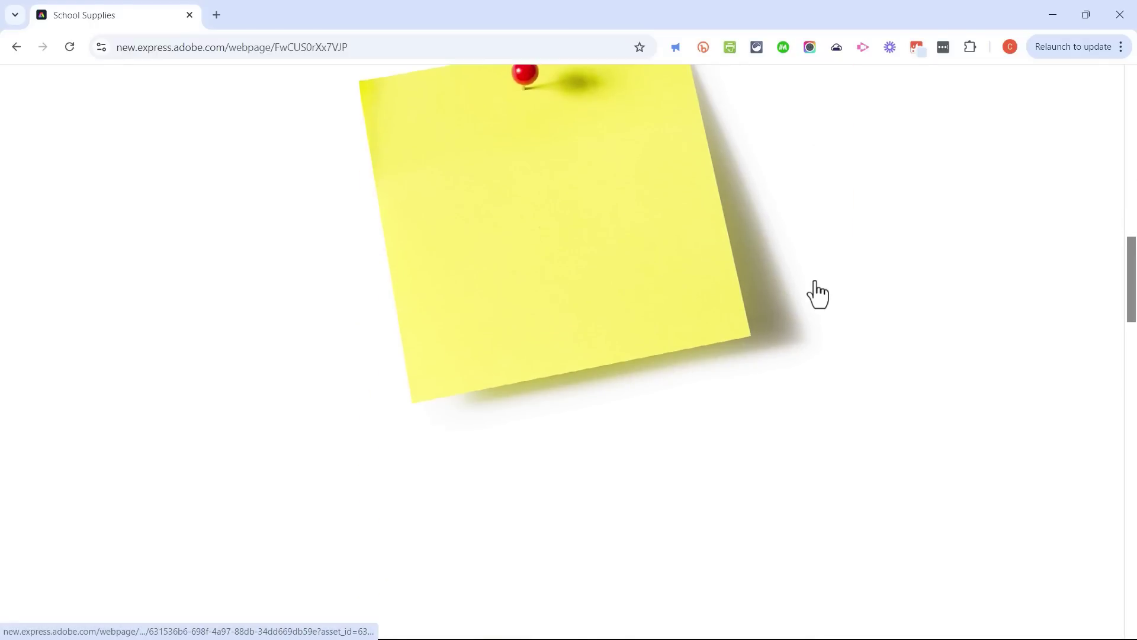
{"action": "scroll", "coordinate": [816, 292], "scroll_direction": "up", "scroll_amount": 3}
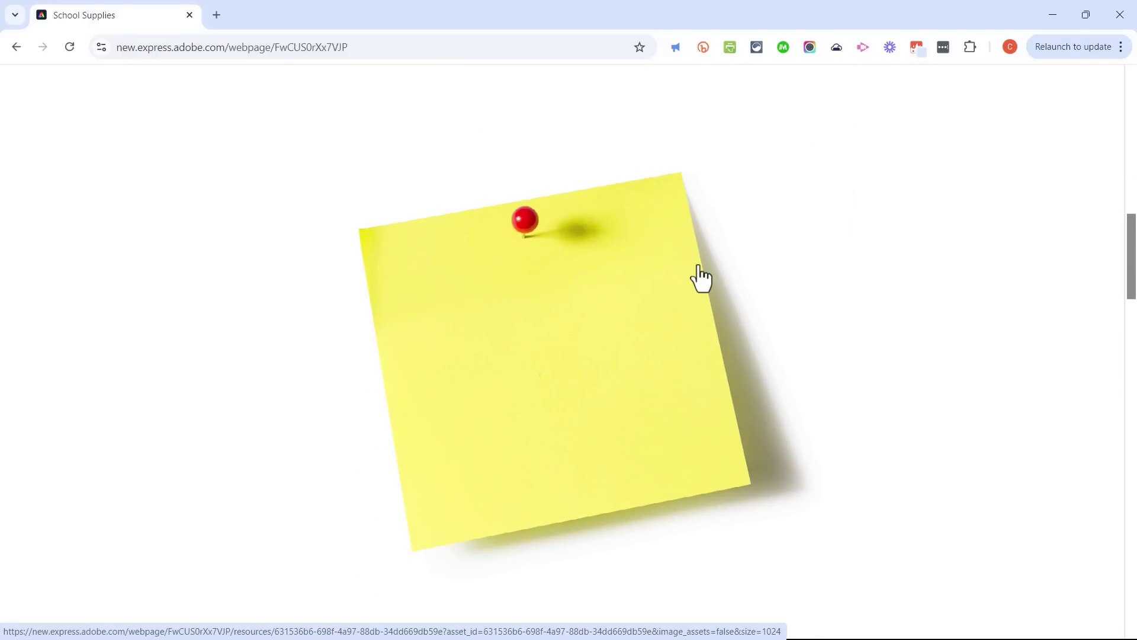
{"action": "right_click", "coordinate": [573, 316]}
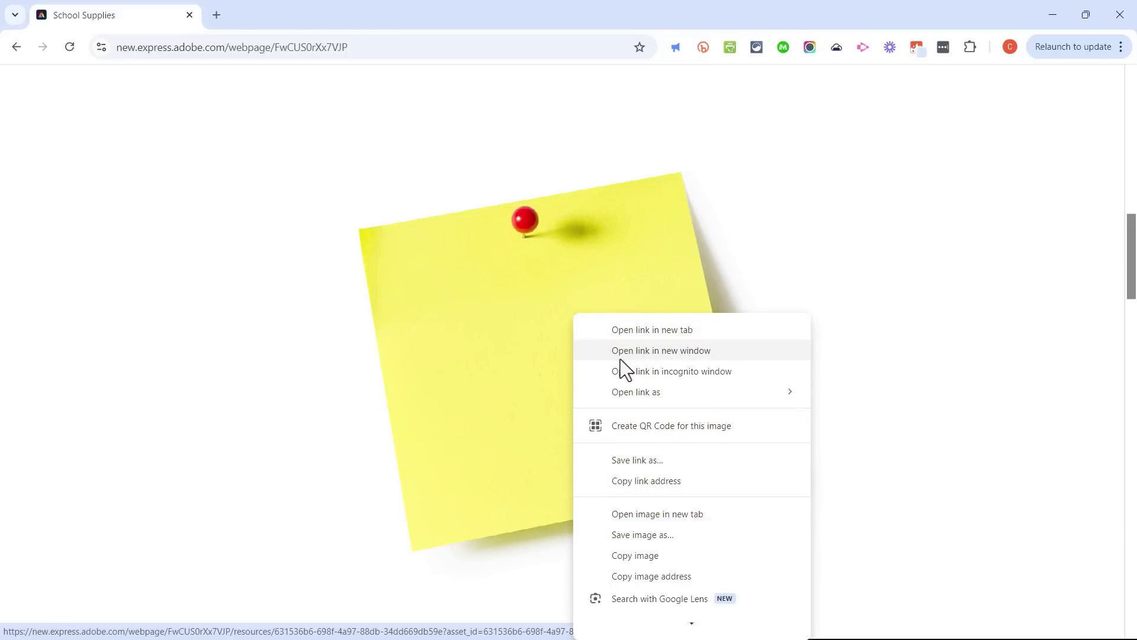
{"action": "left_click", "coordinate": [680, 577]}
{"action": "key", "text": "super+Down"}
{"action": "key", "text": "super+Down"}
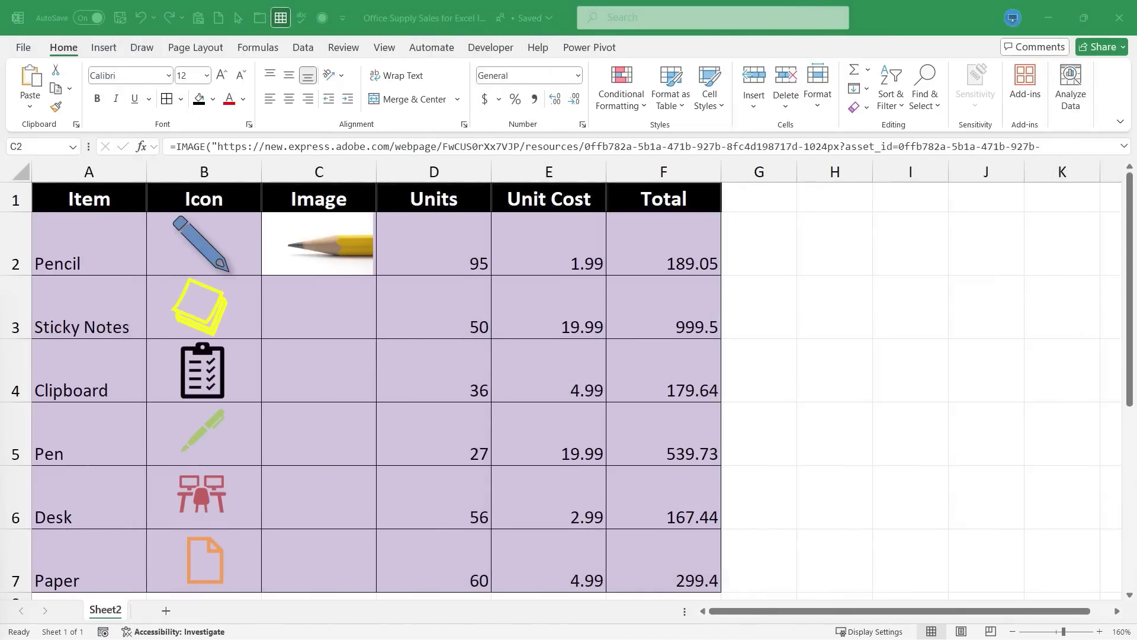
- Enter =image(" in C3 with the pasted sticky-note address, closing quote and comma
{"action": "left_click", "coordinate": [322, 307]}
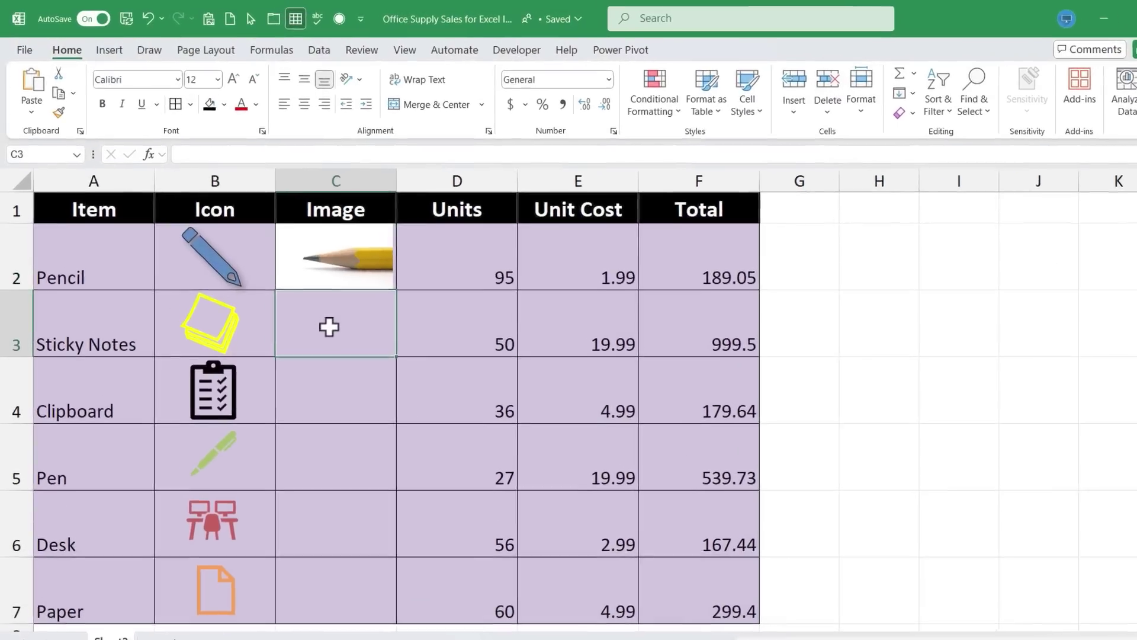
{"action": "type", "text": "="}
{"action": "type", "text": "image"}
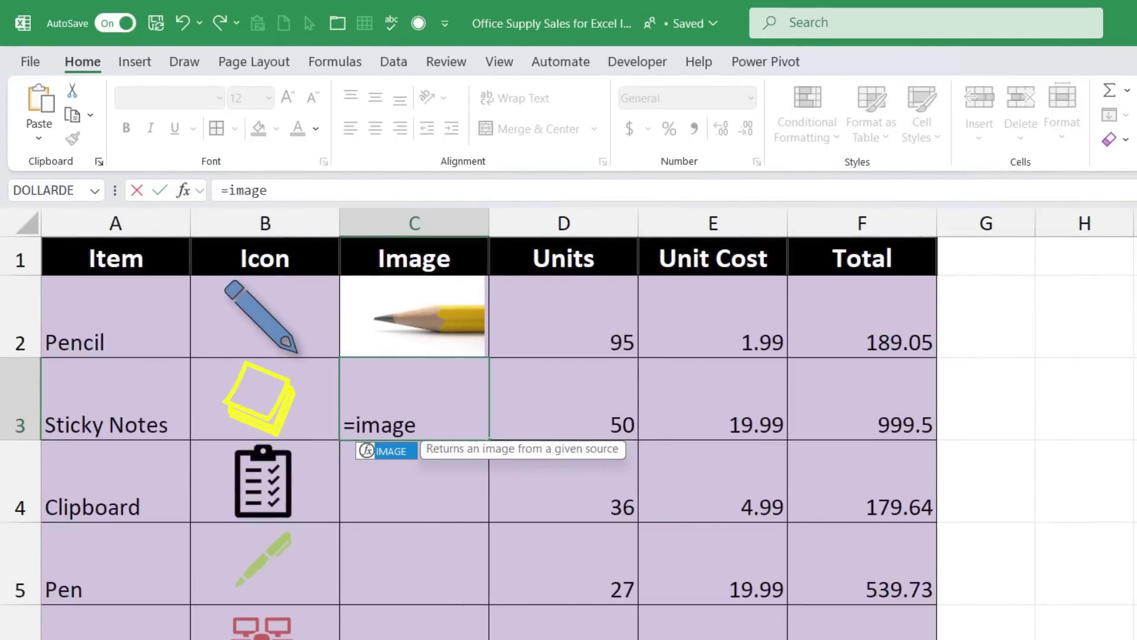
{"action": "type", "text": "(\""}
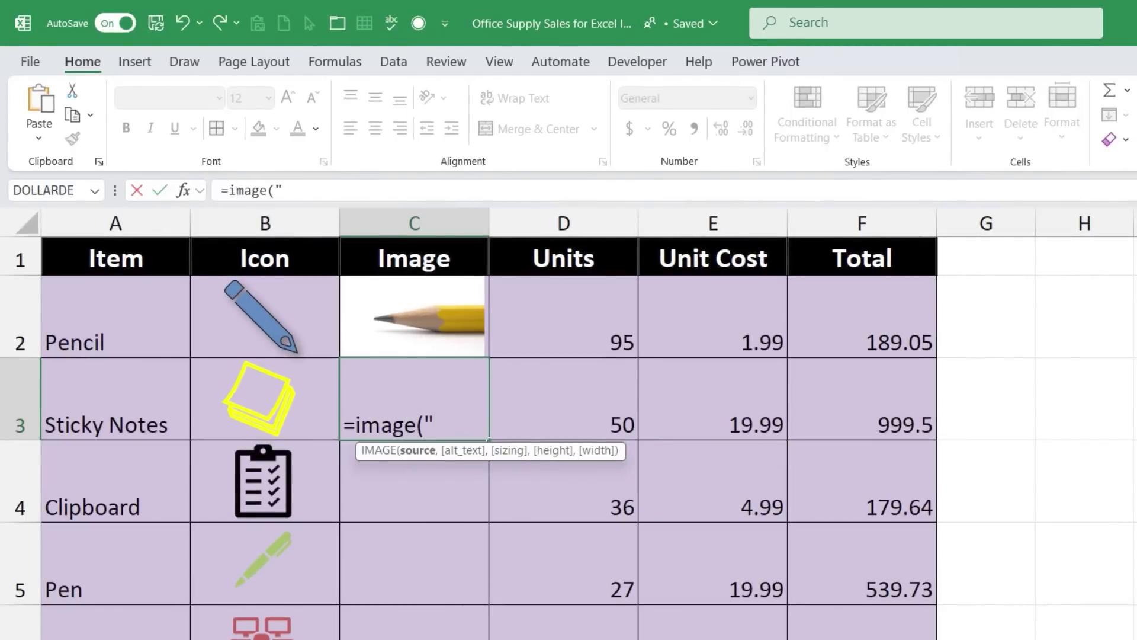
{"action": "key", "text": "ctrl+v"}
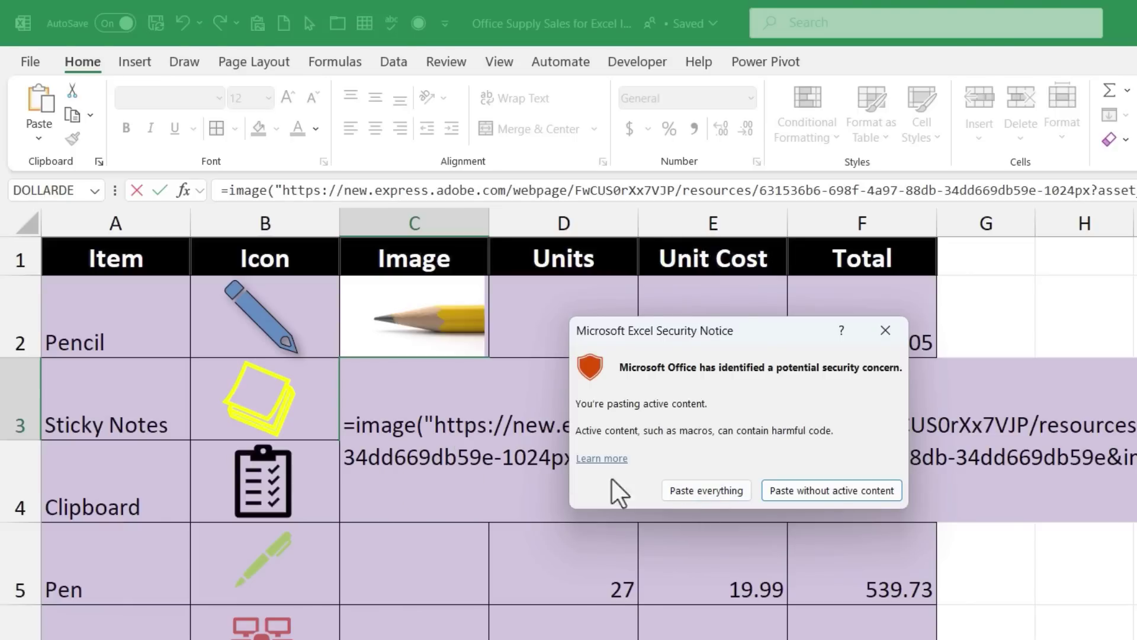
{"action": "left_click", "coordinate": [706, 490]}
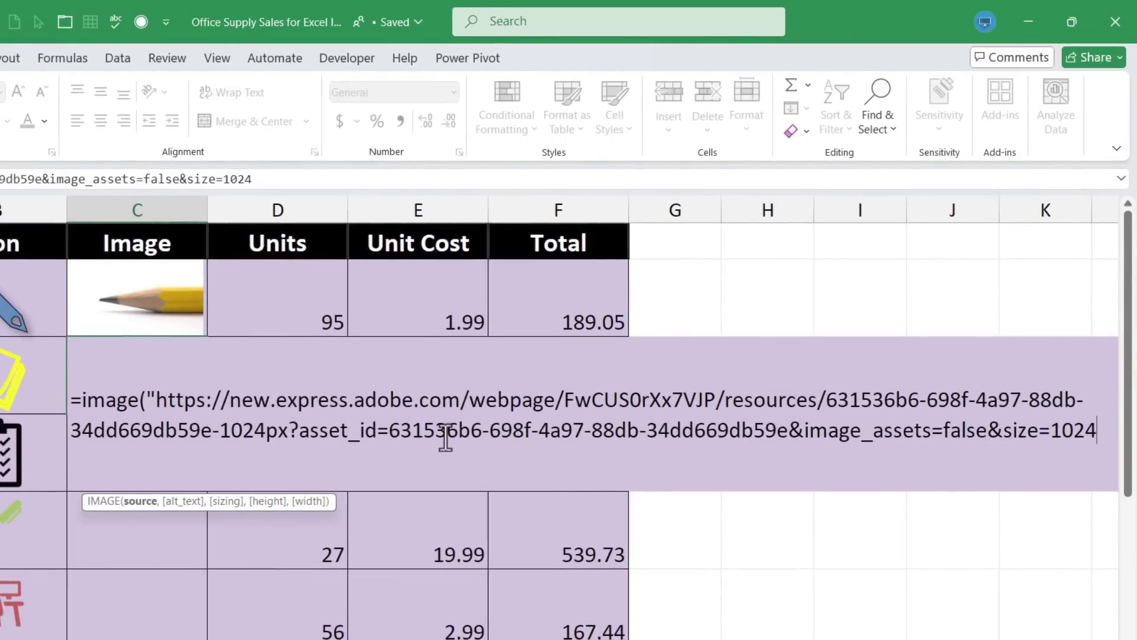
{"action": "type", "text": "\","}
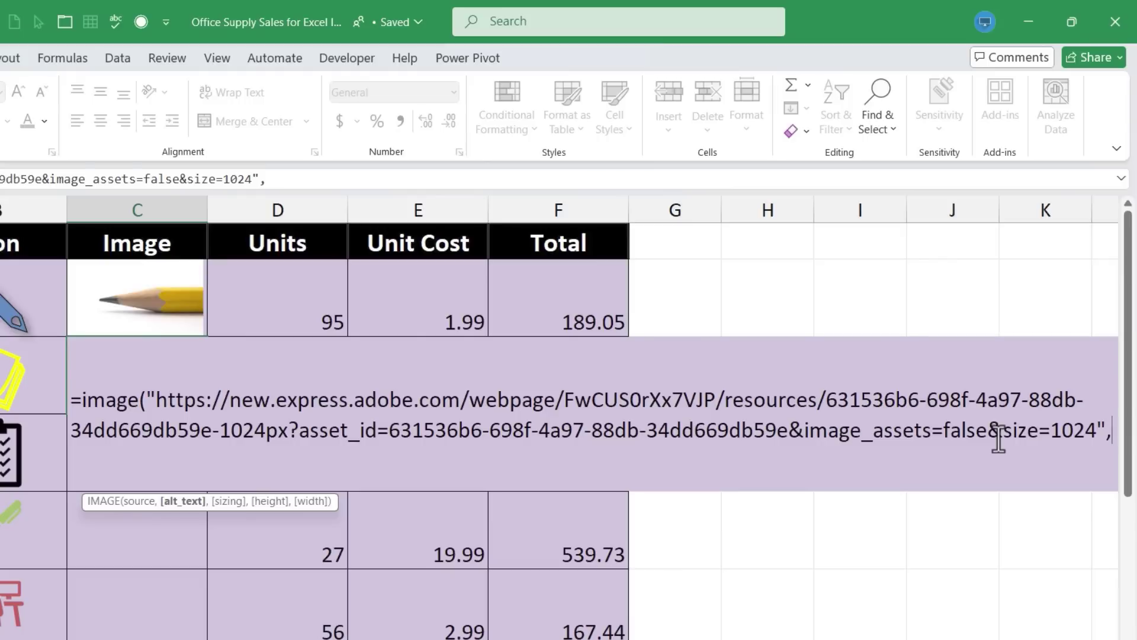
- Add alt text "Sticky notes" and sizing 1 to C3's formula, then commit it
{"action": "type", "text": "\""}
{"action": "type", "text": "Sticky "}
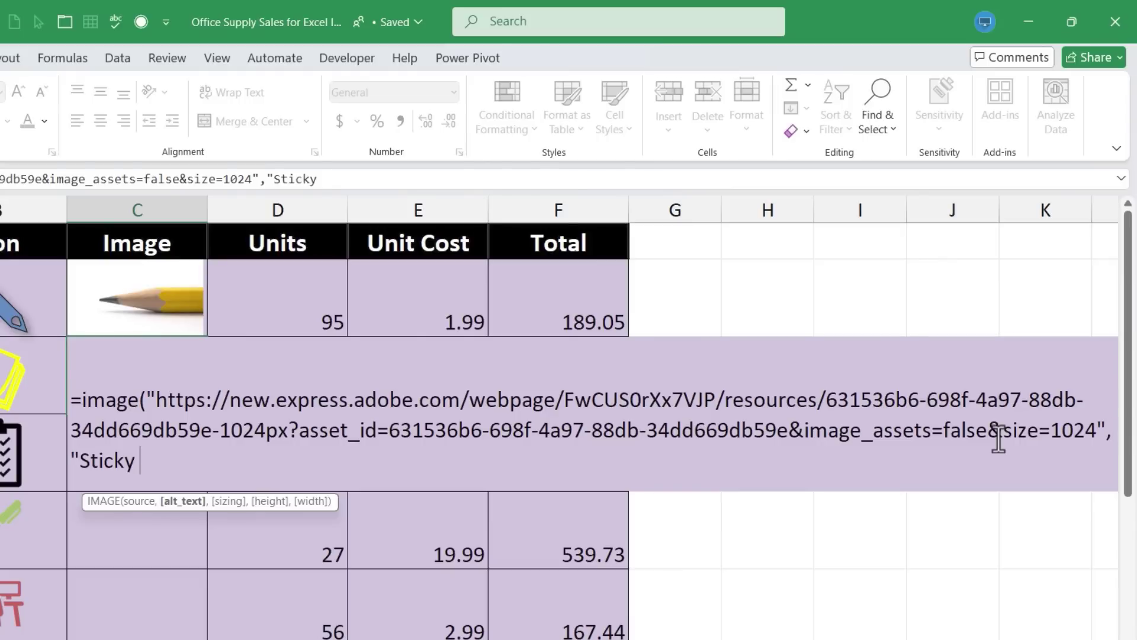
{"action": "type", "text": "notes\""}
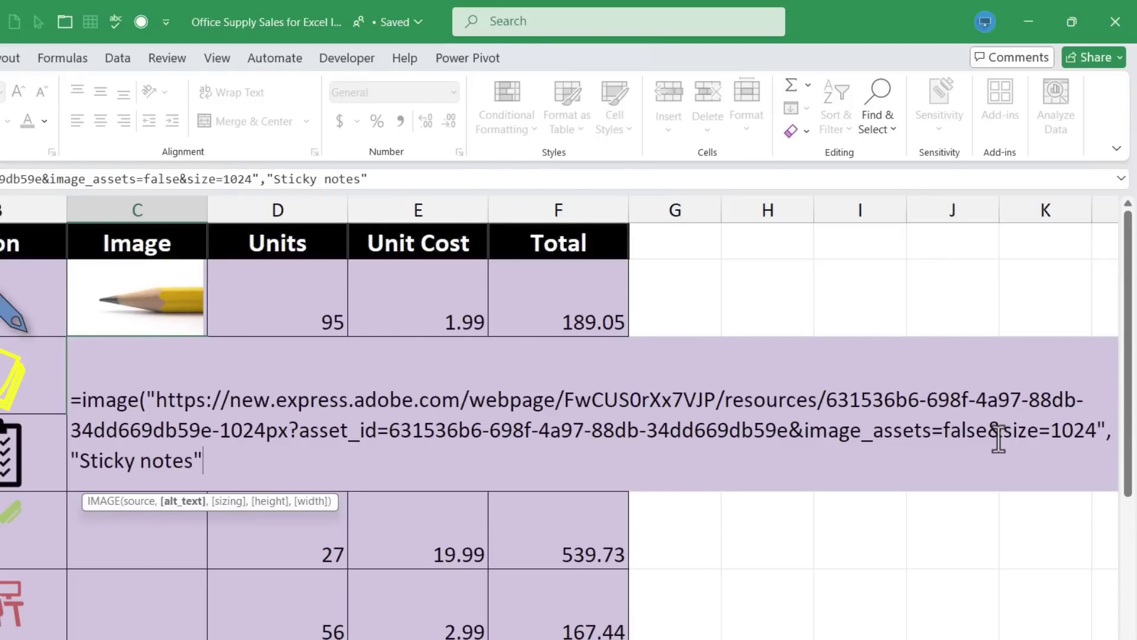
{"action": "type", "text": ","}
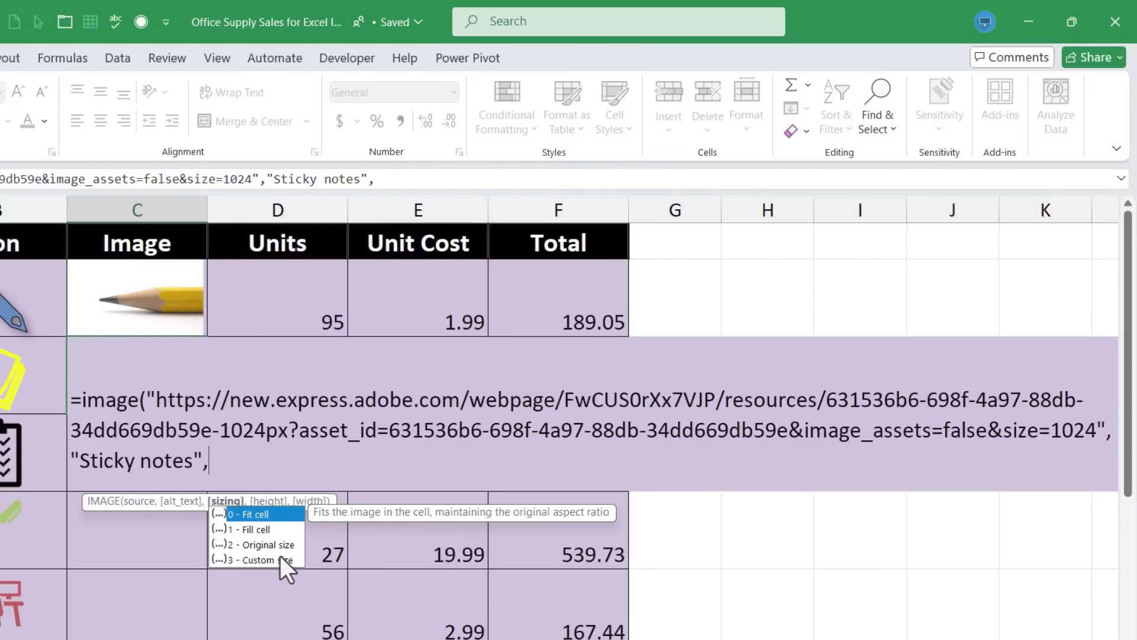
{"action": "type", "text": "1"}
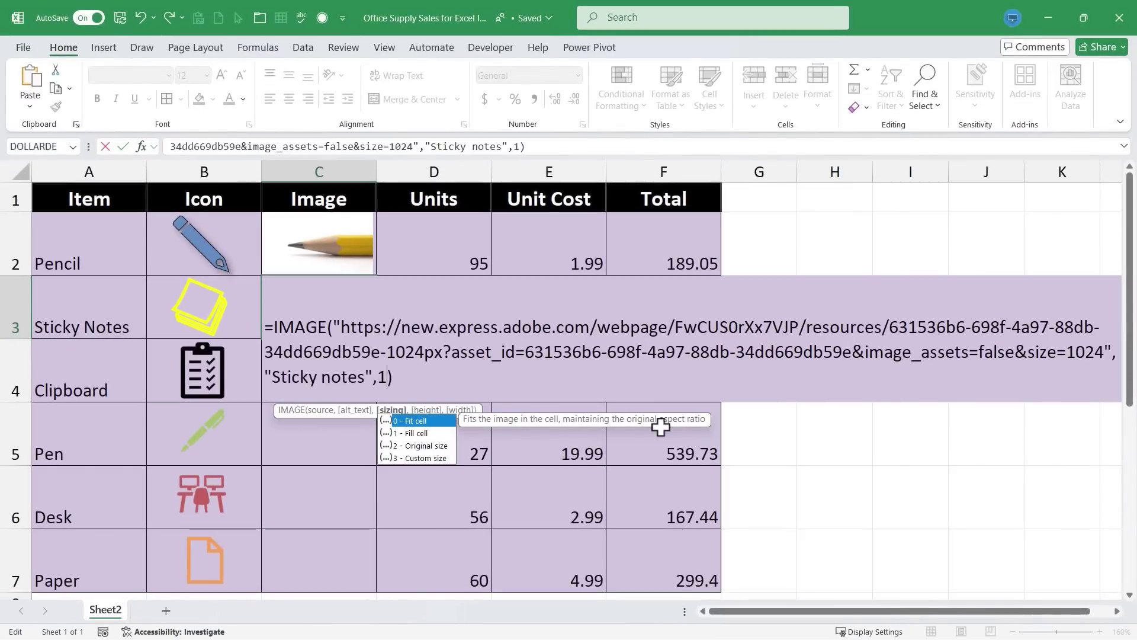
{"action": "type", "text": ","}
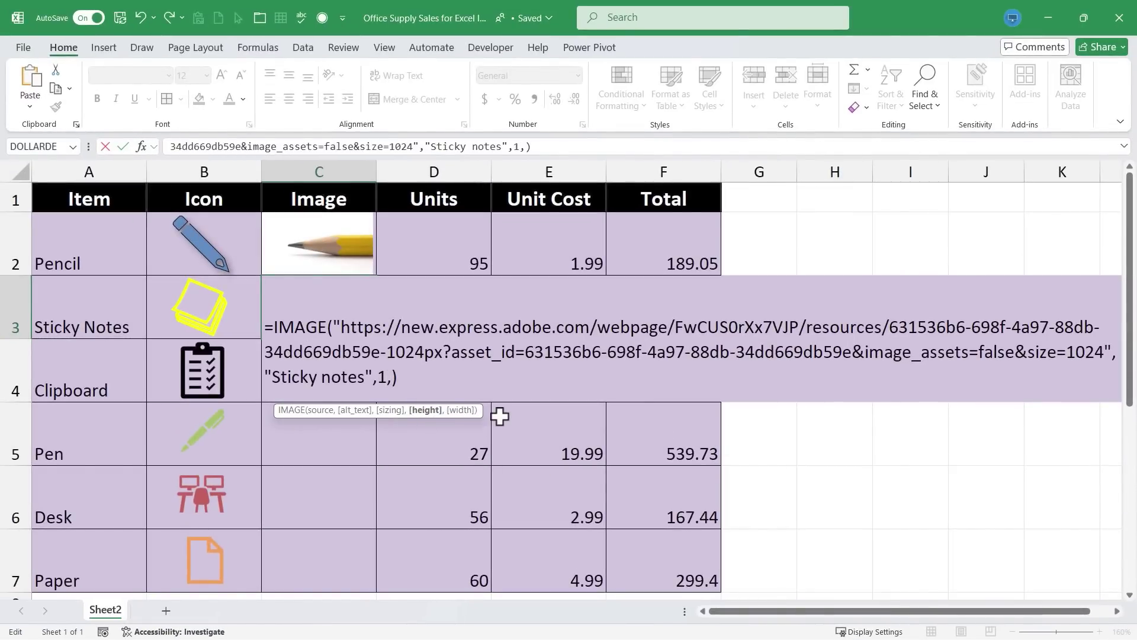
{"action": "key", "text": "BackSpace"}
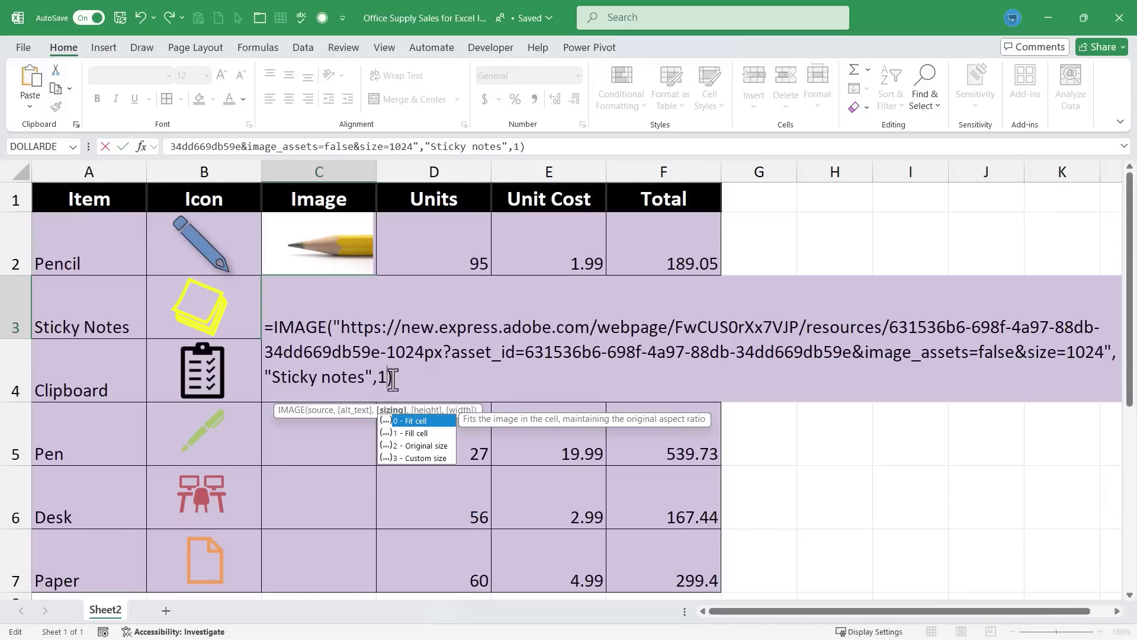
{"action": "key", "text": "Right"}
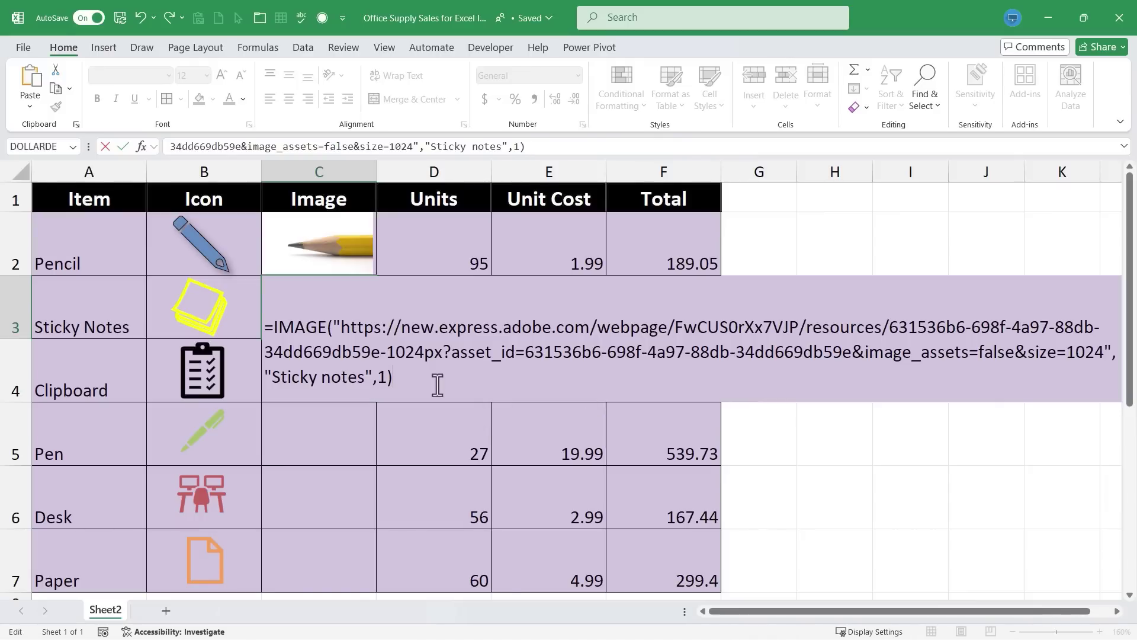
{"action": "key", "text": "Return"}
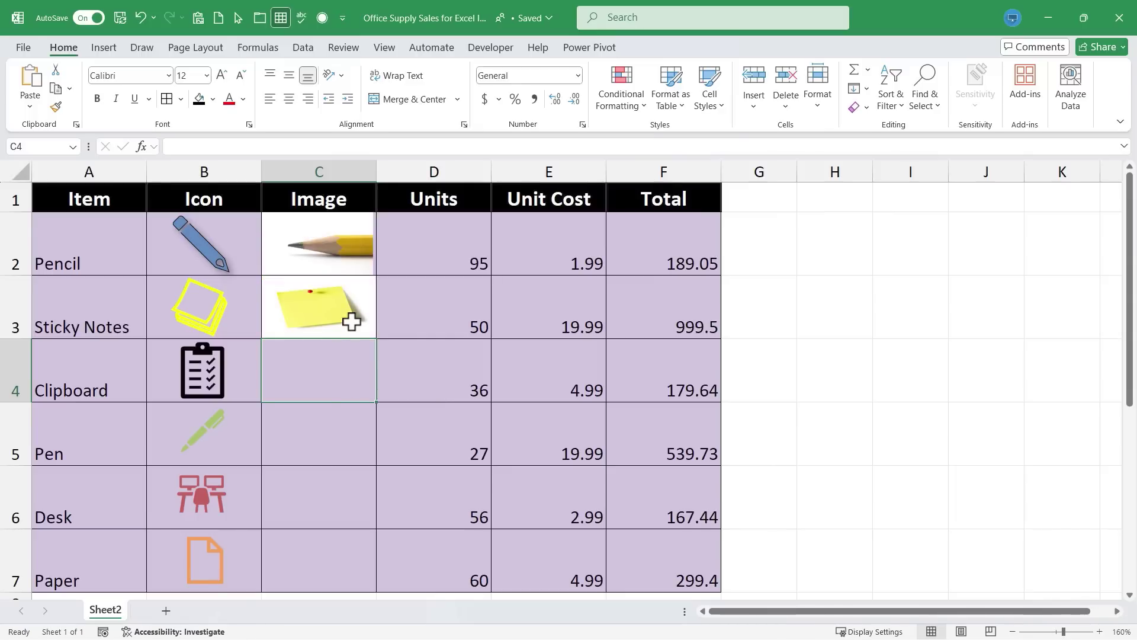
- Change C3's sizing argument from 1 to 0 and centre the photo horizontally
{"action": "left_click", "coordinate": [332, 315]}
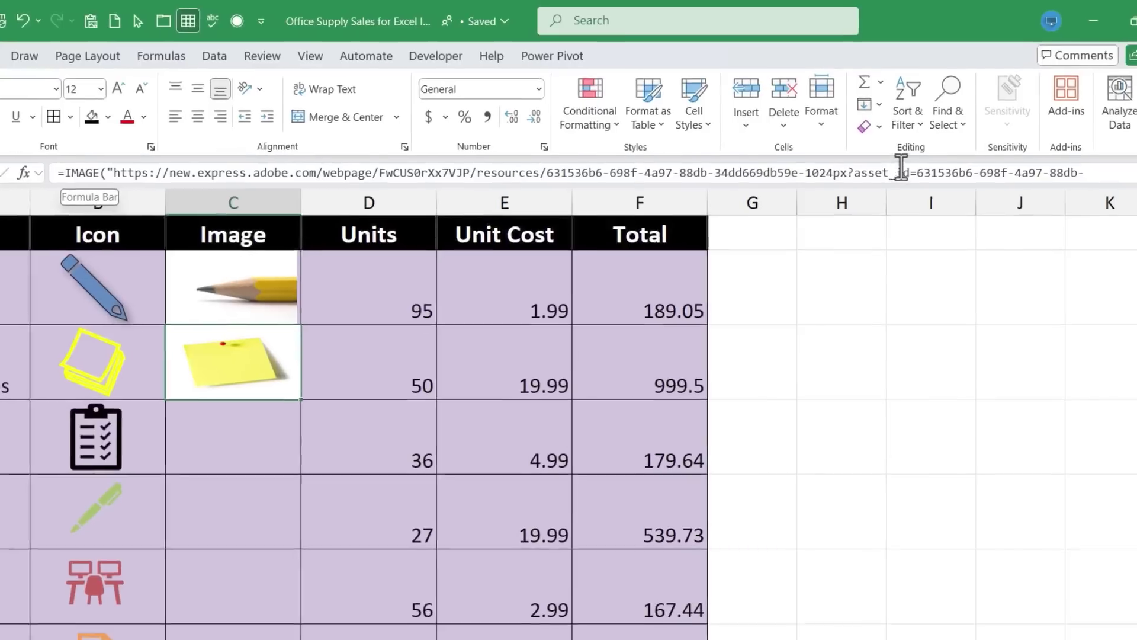
{"action": "left_click", "coordinate": [907, 150]}
{"action": "key", "text": "Right"}
{"action": "key", "text": "Right"}
{"action": "key", "text": "Right"}
{"action": "key", "text": "Right"}
{"action": "key", "text": "Right"}
{"action": "key", "text": "Right"}
{"action": "key", "text": "Right"}
{"action": "key", "text": "Right"}
{"action": "key", "text": "Right"}
{"action": "key", "text": "Right"}
{"action": "key", "text": "Right"}
{"action": "key", "text": "Right"}
{"action": "key", "text": "Right"}
{"action": "key", "text": "Right"}
{"action": "key", "text": "Right"}
{"action": "key", "text": "Right"}
{"action": "key", "text": "Right"}
{"action": "key", "text": "Right"}
{"action": "key", "text": "Right"}
{"action": "key", "text": "Right"}
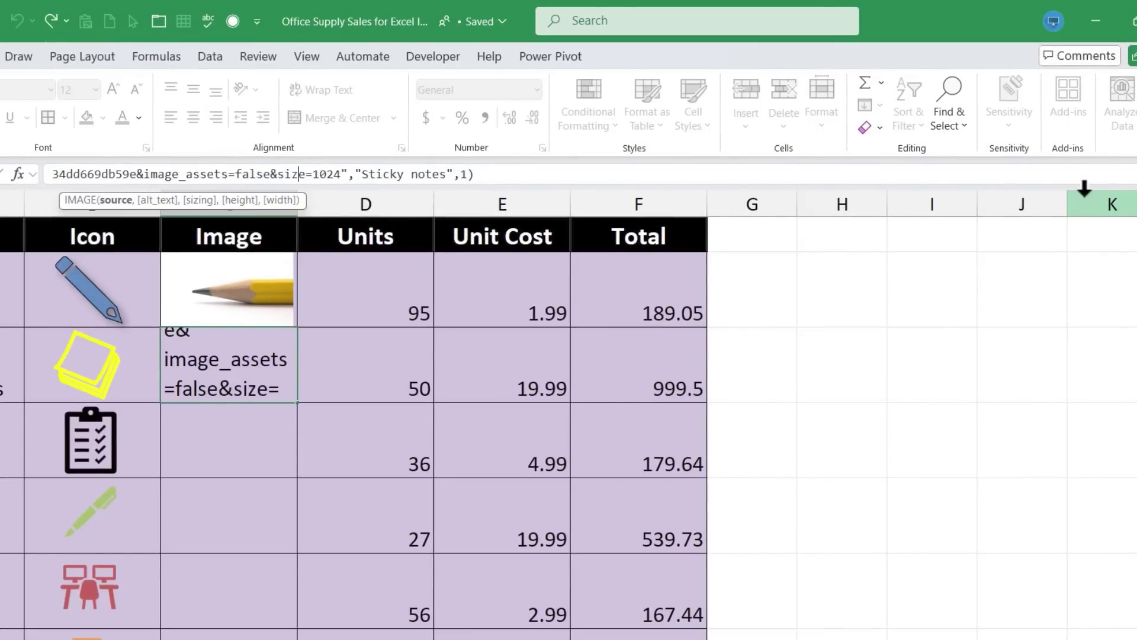
{"action": "key", "text": "Right"}
{"action": "key", "text": "Right"}
{"action": "key", "text": "Right"}
{"action": "key", "text": "Right"}
{"action": "key", "text": "Right"}
{"action": "key", "text": "Right"}
{"action": "key", "text": "Right"}
{"action": "key", "text": "Right"}
{"action": "key", "text": "Right"}
{"action": "key", "text": "Right"}
{"action": "key", "text": "Right"}
{"action": "key", "text": "Right"}
{"action": "key", "text": "Right"}
{"action": "key", "text": "Right"}
{"action": "key", "text": "Right"}
{"action": "key", "text": "Right"}
{"action": "key", "text": "Right"}
{"action": "key", "text": "Right"}
{"action": "key", "text": "Right"}
{"action": "key", "text": "Right"}
{"action": "key", "text": "BackSpace"}
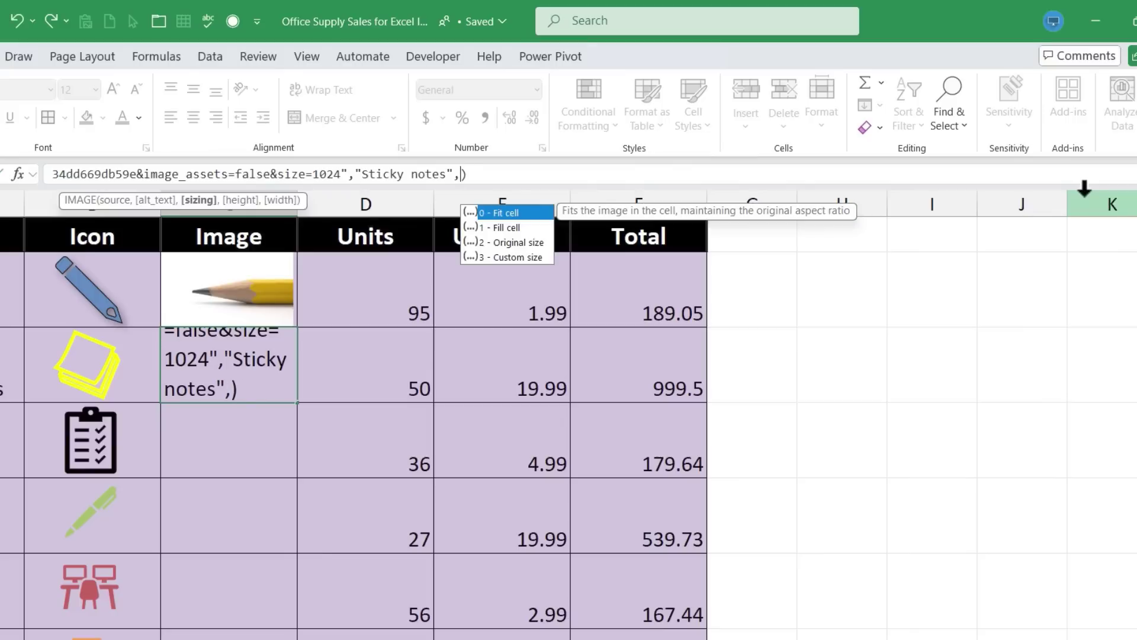
{"action": "type", "text": "0"}
{"action": "key", "text": "Return"}
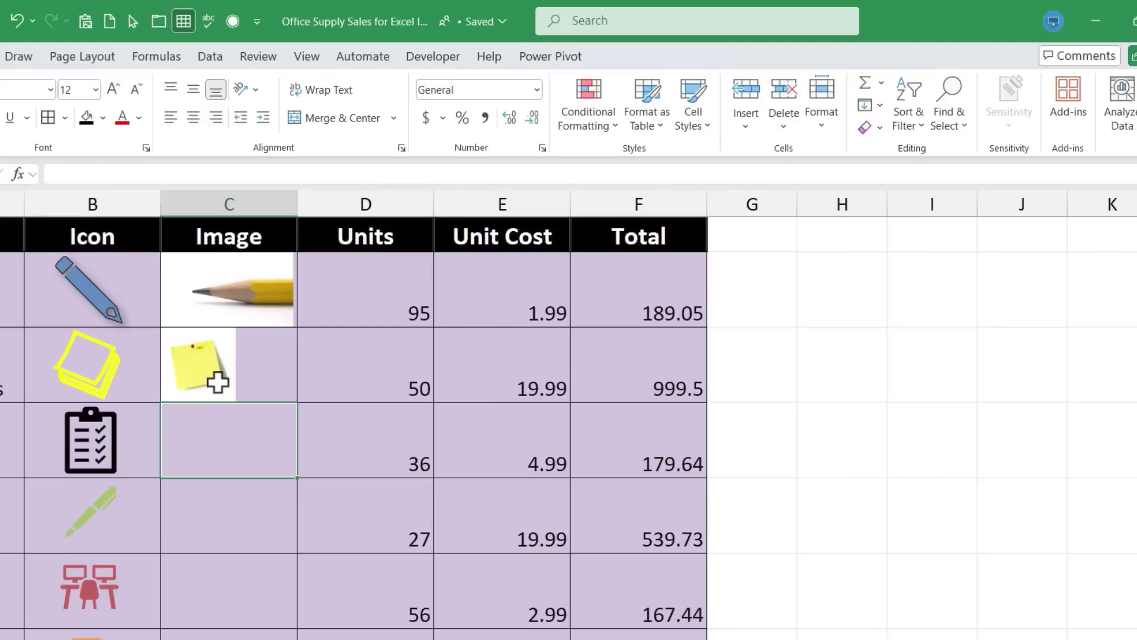
{"action": "left_click", "coordinate": [236, 384]}
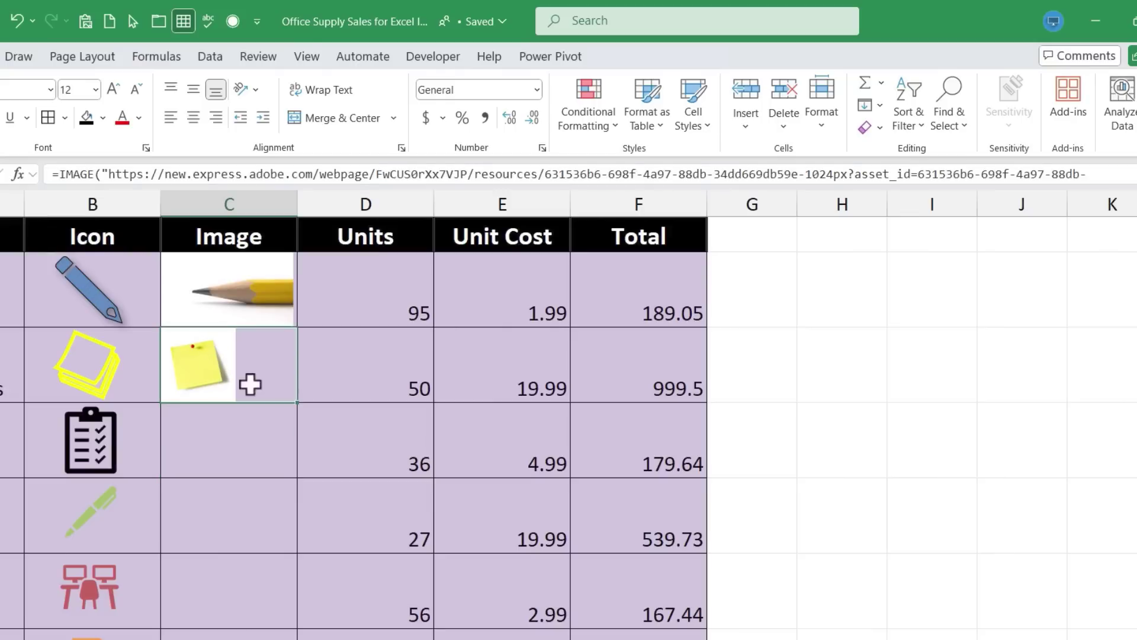
{"action": "left_click", "coordinate": [193, 119]}
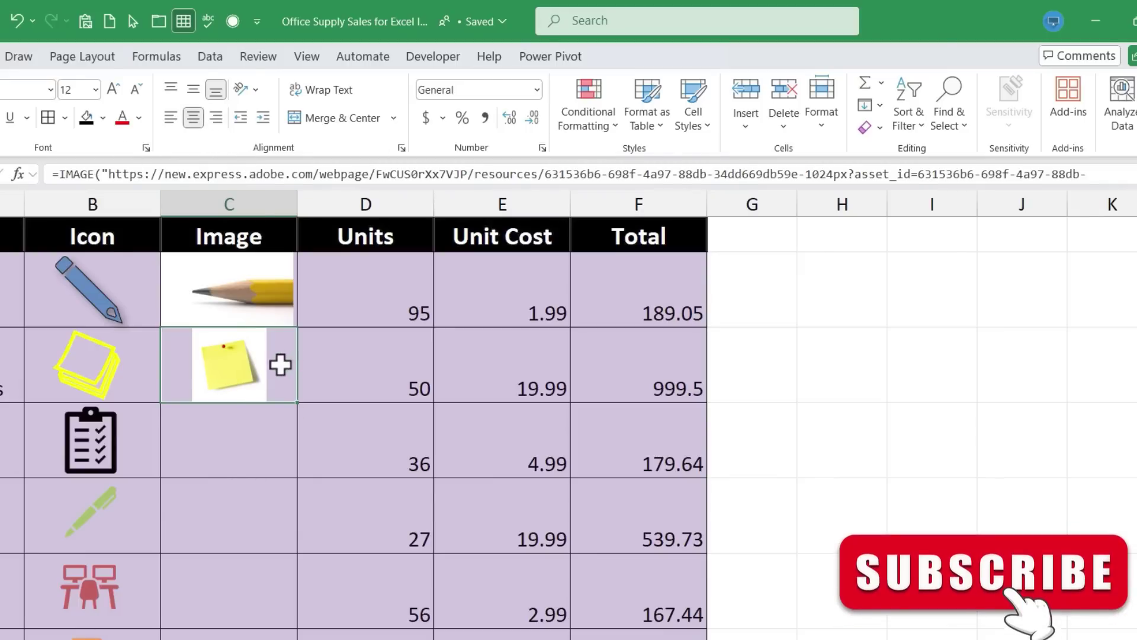
- Change C3's sizing argument from 0 to 2 to show the photo at original size
{"action": "left_click", "coordinate": [515, 175]}
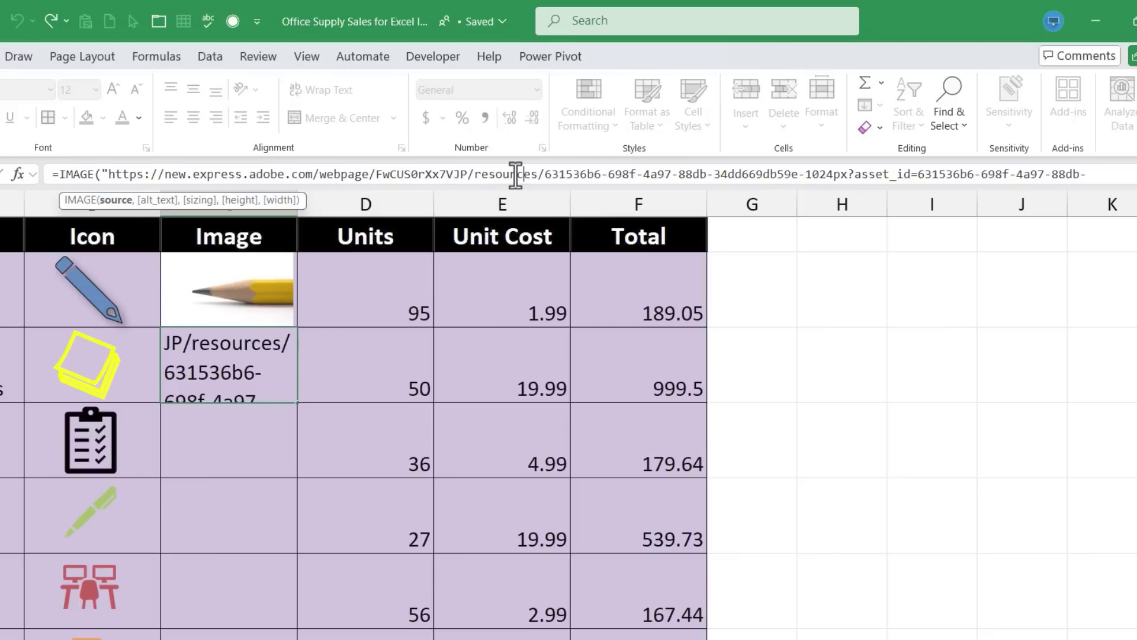
{"action": "key", "text": "Right"}
{"action": "key", "text": "Right"}
{"action": "key", "text": "Right"}
{"action": "key", "text": "Right"}
{"action": "key", "text": "Right"}
{"action": "key", "text": "Right"}
{"action": "key", "text": "Right"}
{"action": "key", "text": "Right"}
{"action": "key", "text": "Right"}
{"action": "key", "text": "Right"}
{"action": "key", "text": "Right"}
{"action": "key", "text": "Right"}
{"action": "key", "text": "Right"}
{"action": "key", "text": "Right"}
{"action": "key", "text": "Right"}
{"action": "key", "text": "Right"}
{"action": "key", "text": "Right"}
{"action": "key", "text": "Right"}
{"action": "key", "text": "Right"}
{"action": "key", "text": "Right"}
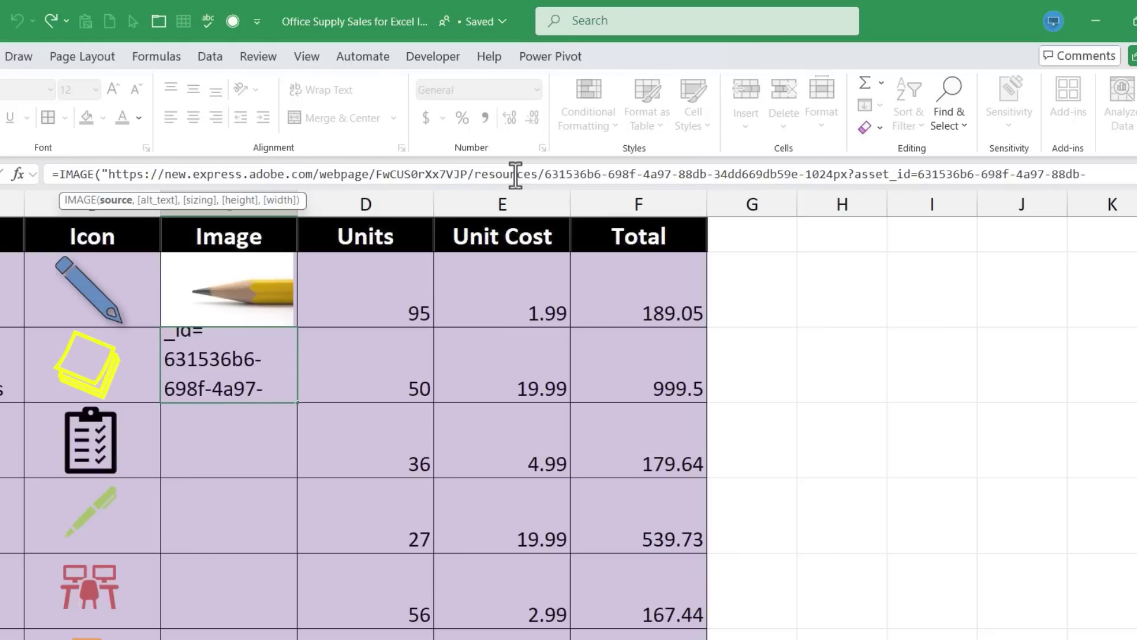
{"action": "key", "text": "Right"}
{"action": "key", "text": "Right"}
{"action": "key", "text": "Right"}
{"action": "key", "text": "Right"}
{"action": "key", "text": "Right"}
{"action": "key", "text": "Right"}
{"action": "key", "text": "Right"}
{"action": "key", "text": "Right"}
{"action": "key", "text": "Right"}
{"action": "key", "text": "Right"}
{"action": "key", "text": "Right"}
{"action": "key", "text": "Right"}
{"action": "key", "text": "Right"}
{"action": "key", "text": "Right"}
{"action": "key", "text": "Right"}
{"action": "key", "text": "Right"}
{"action": "key", "text": "Right"}
{"action": "key", "text": "Right"}
{"action": "key", "text": "Right"}
{"action": "key", "text": "Right"}
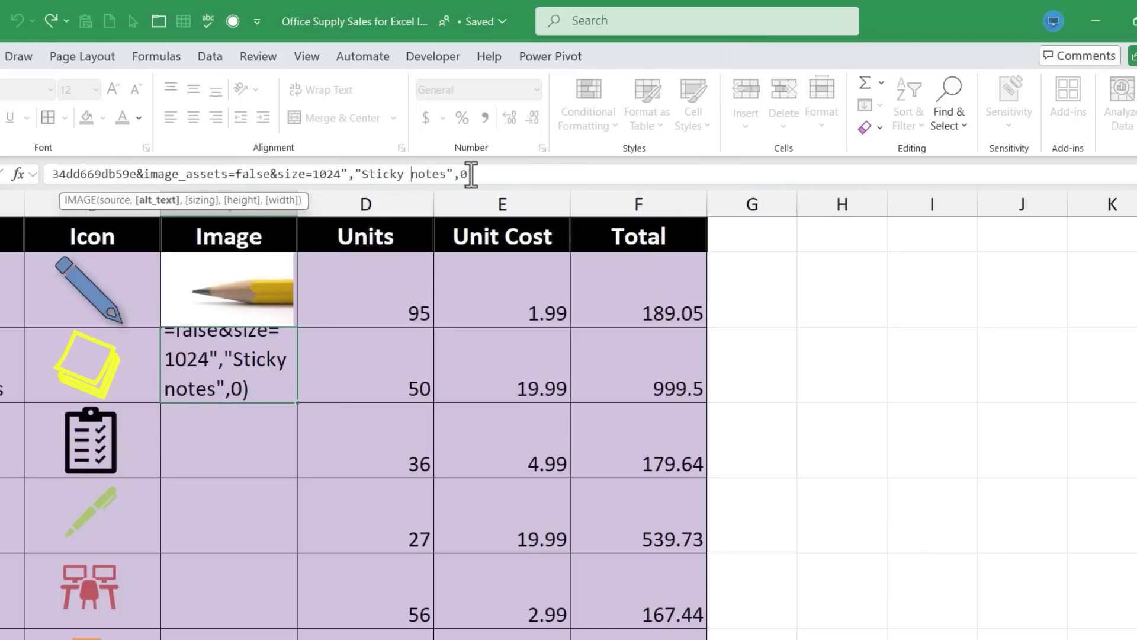
{"action": "key", "text": "Right"}
{"action": "key", "text": "Right"}
{"action": "key", "text": "Right"}
{"action": "key", "text": "Right"}
{"action": "key", "text": "Right"}
{"action": "key", "text": "Right"}
{"action": "key", "text": "Right"}
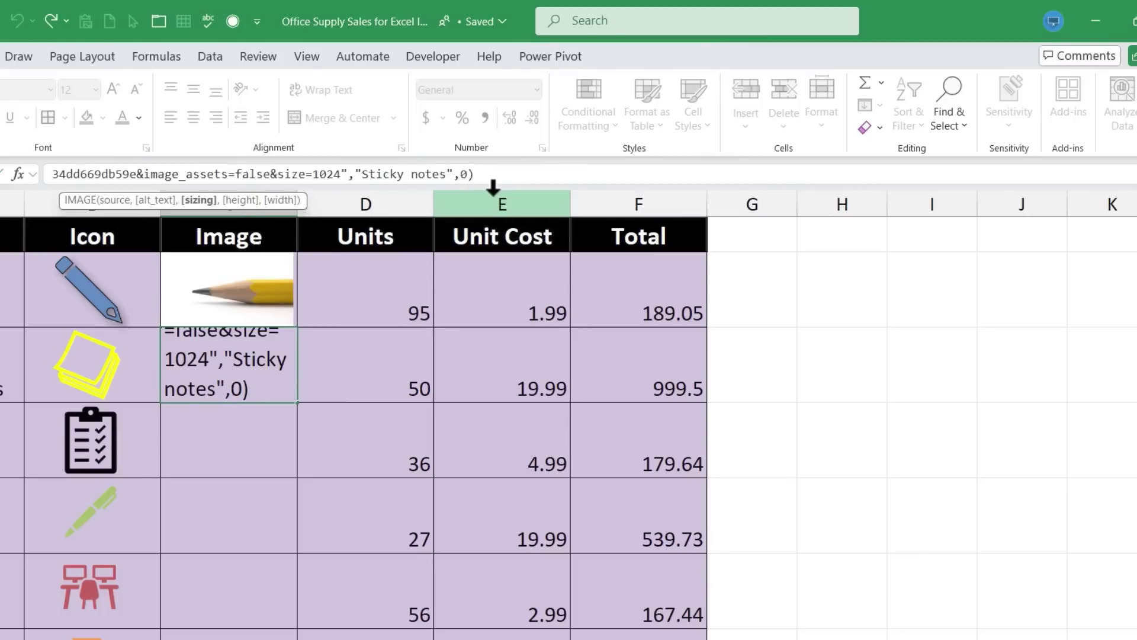
{"action": "key", "text": "BackSpace"}
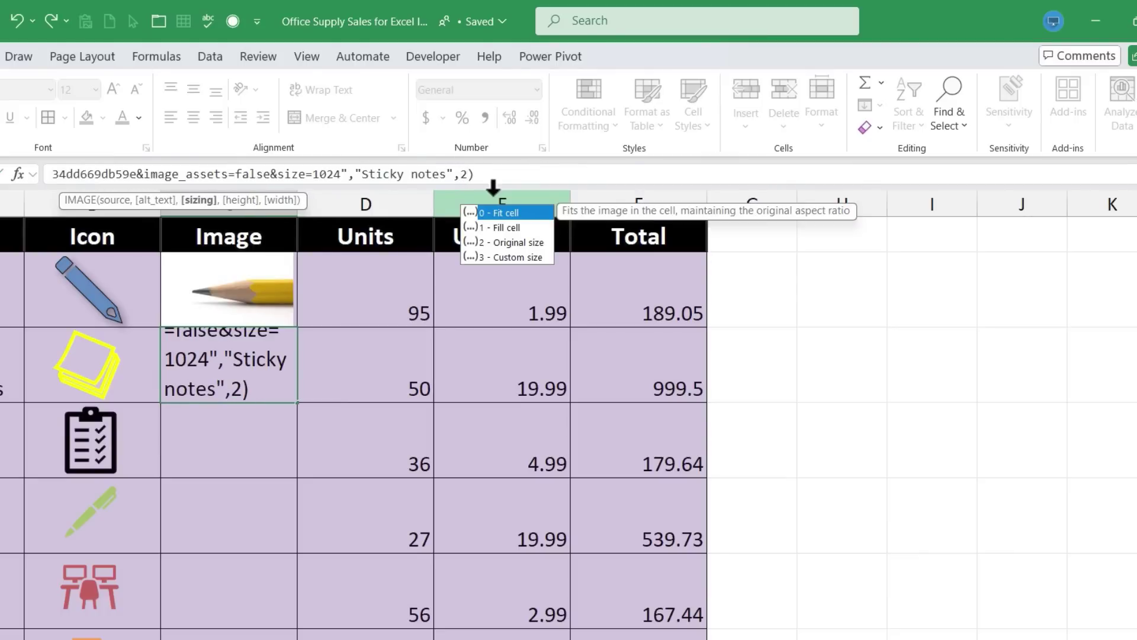
{"action": "key", "text": "Return"}
{"action": "left_click", "coordinate": [287, 393]}
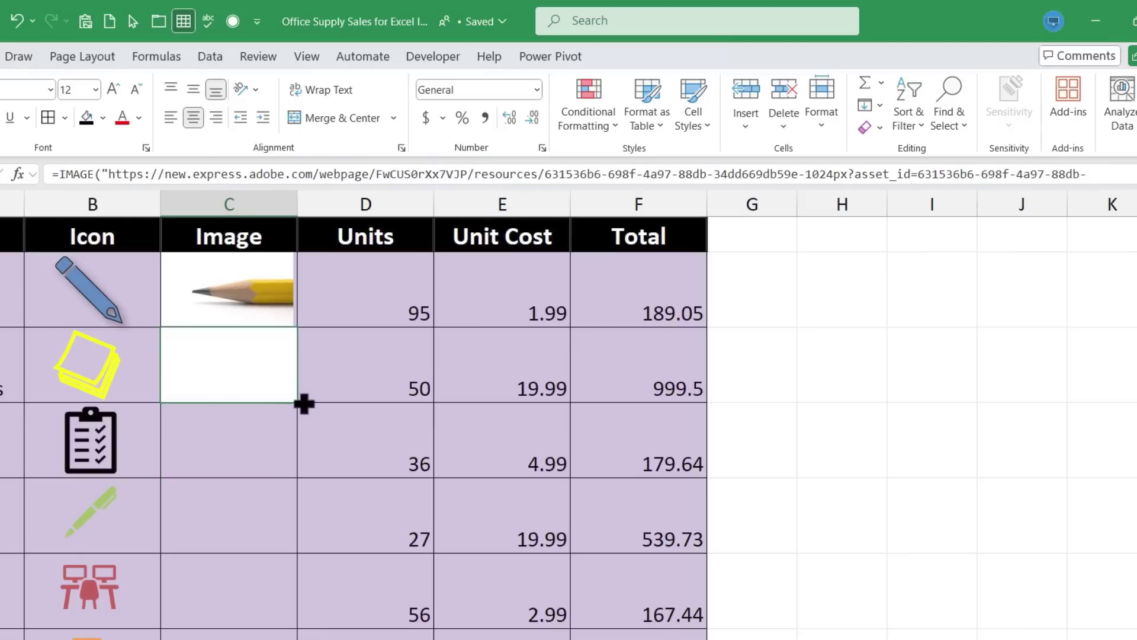
{"action": "left_click", "coordinate": [752, 439]}
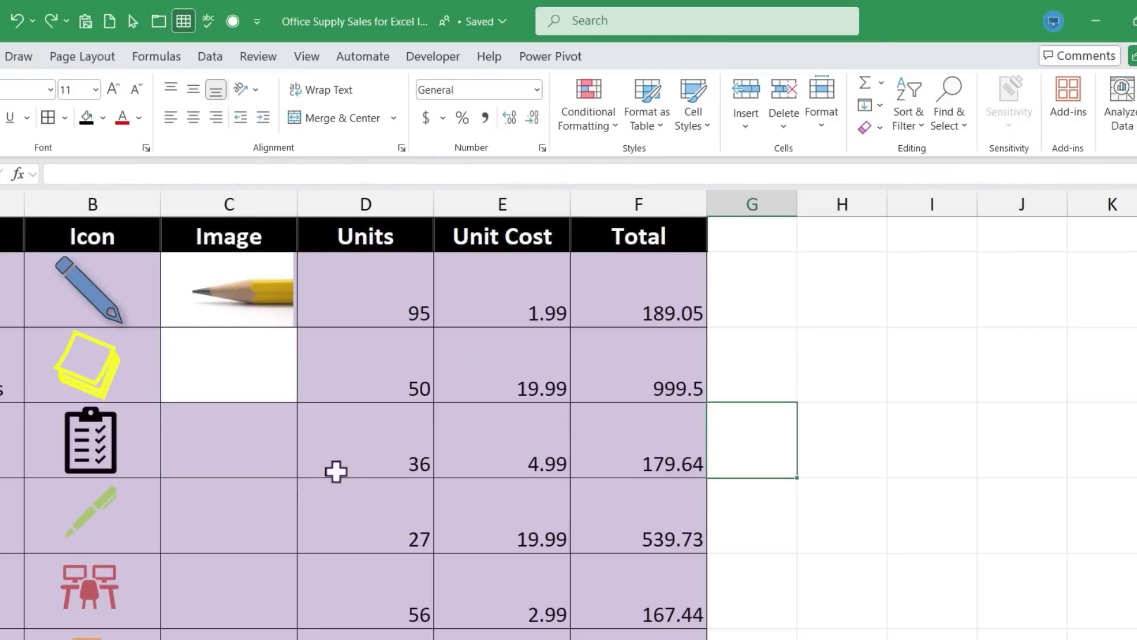
{"action": "scroll", "coordinate": [250, 361], "scroll_direction": "down", "scroll_amount": 3}
{"action": "scroll", "coordinate": [249, 362], "scroll_direction": "up", "scroll_amount": 3}
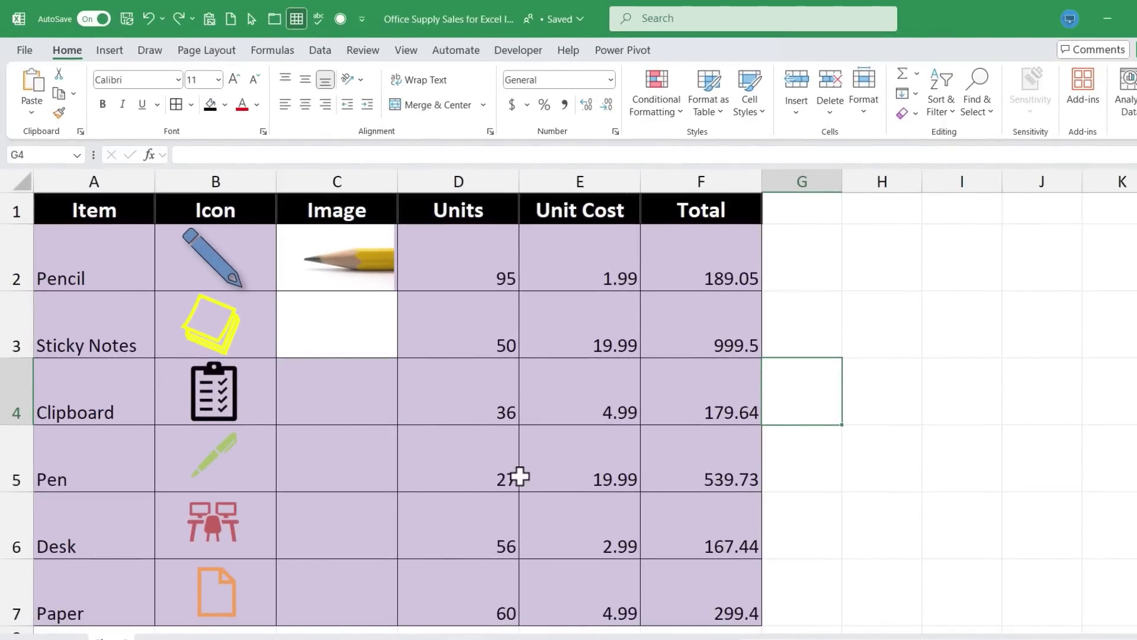
- Widen column C and heighten row 3 to inspect the photo, then undo both changes
{"action": "left_click_drag", "start_coordinate": [398, 182], "coordinate": [935, 205]}
{"action": "left_click_drag", "start_coordinate": [17, 357], "coordinate": [85, 630]}
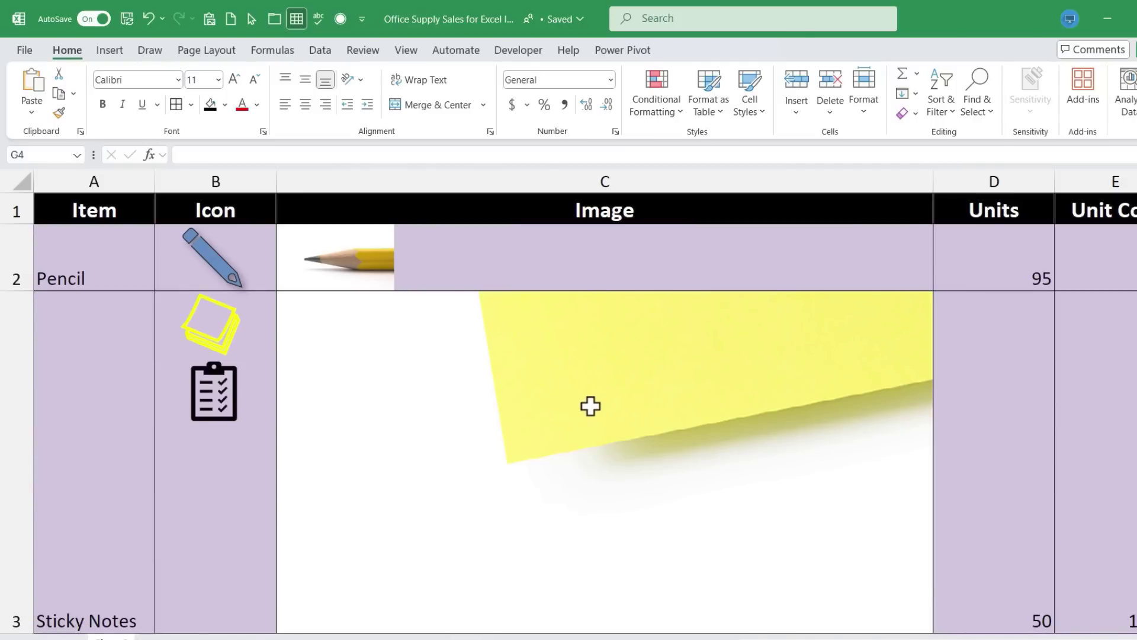
{"action": "key", "text": "ctrl+z"}
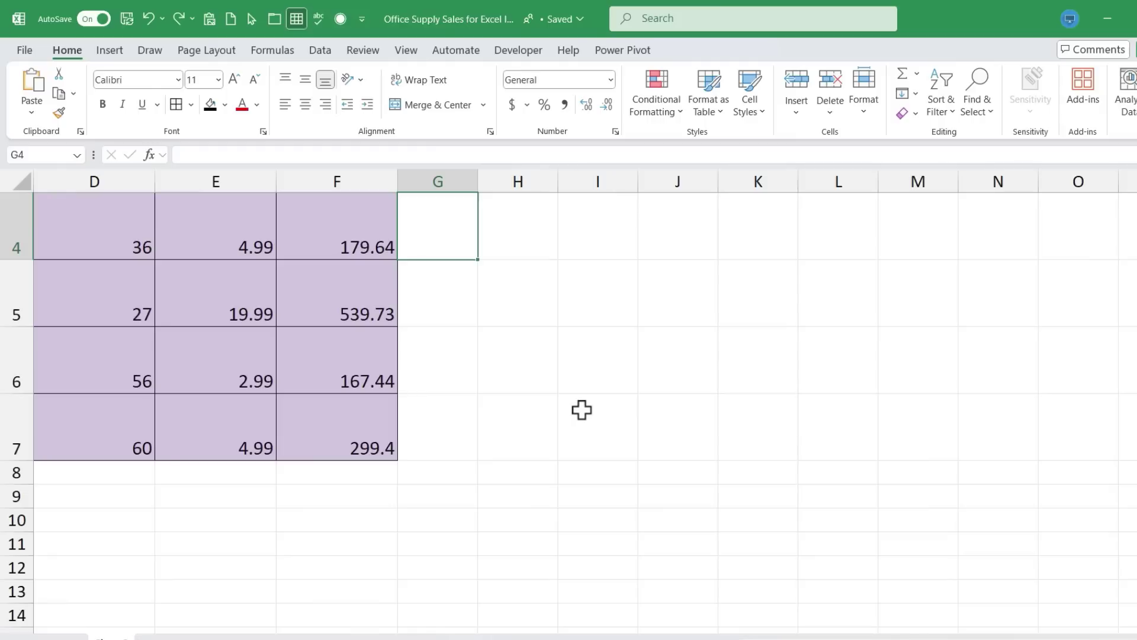
{"action": "scroll", "coordinate": [584, 371], "scroll_direction": "up", "scroll_amount": 3}
{"action": "scroll", "coordinate": [525, 366], "scroll_direction": "left", "scroll_amount": 3}
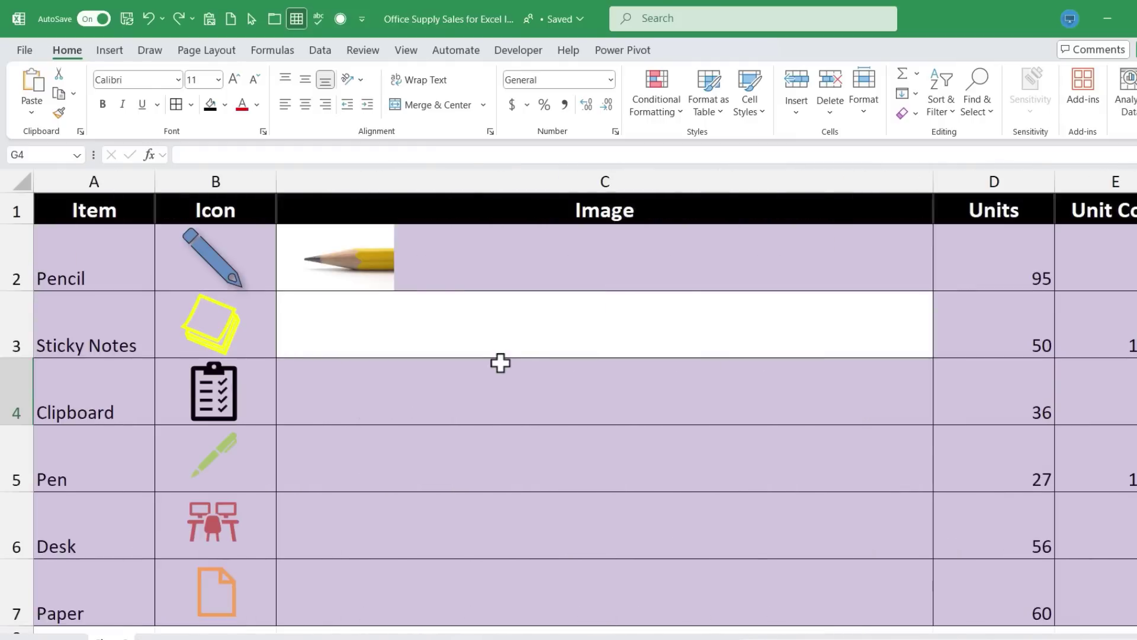
{"action": "key", "text": "ctrl+z"}
{"action": "scroll", "coordinate": [500, 365], "scroll_direction": "left", "scroll_amount": 4}
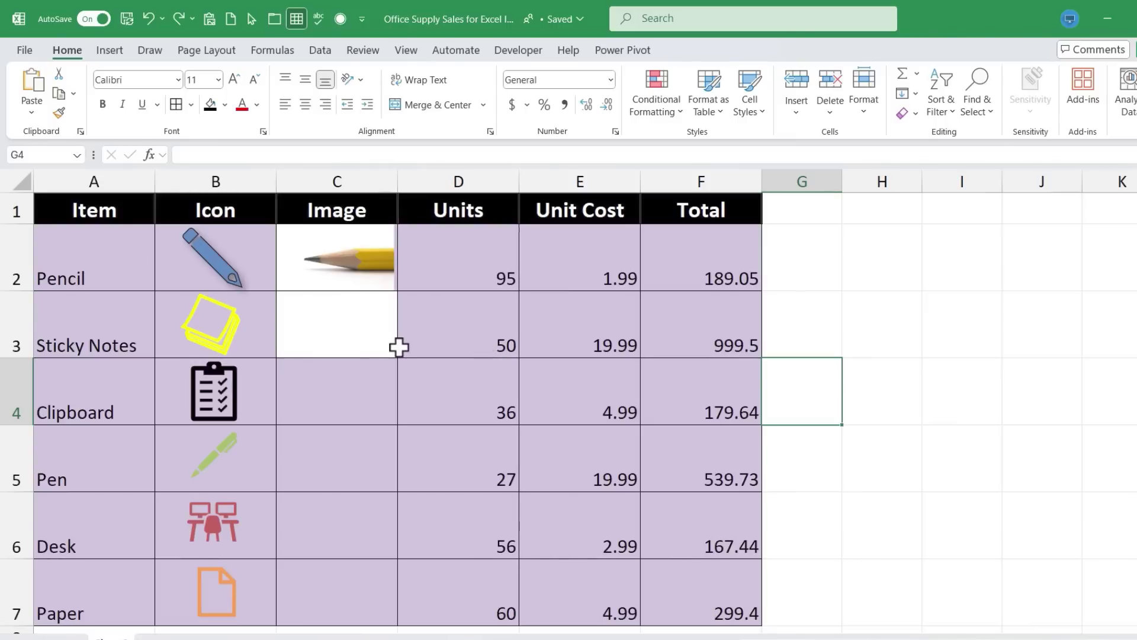
- Set C3's sizing to custom 3 with height and width 100,100
{"action": "left_click", "coordinate": [397, 348]}
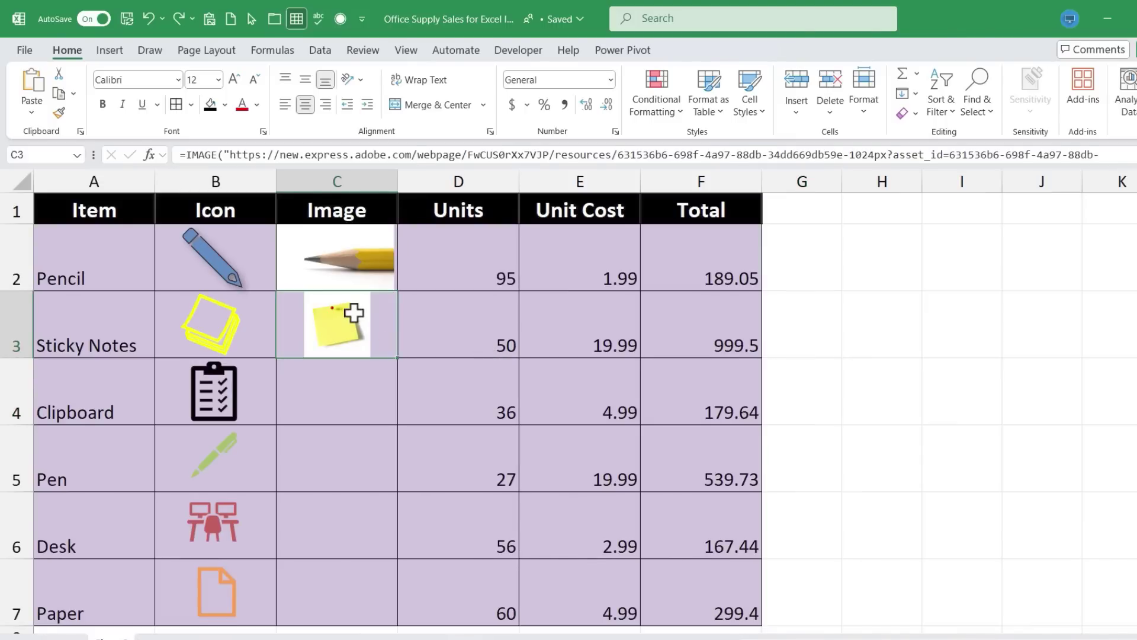
{"action": "left_click", "coordinate": [944, 154]}
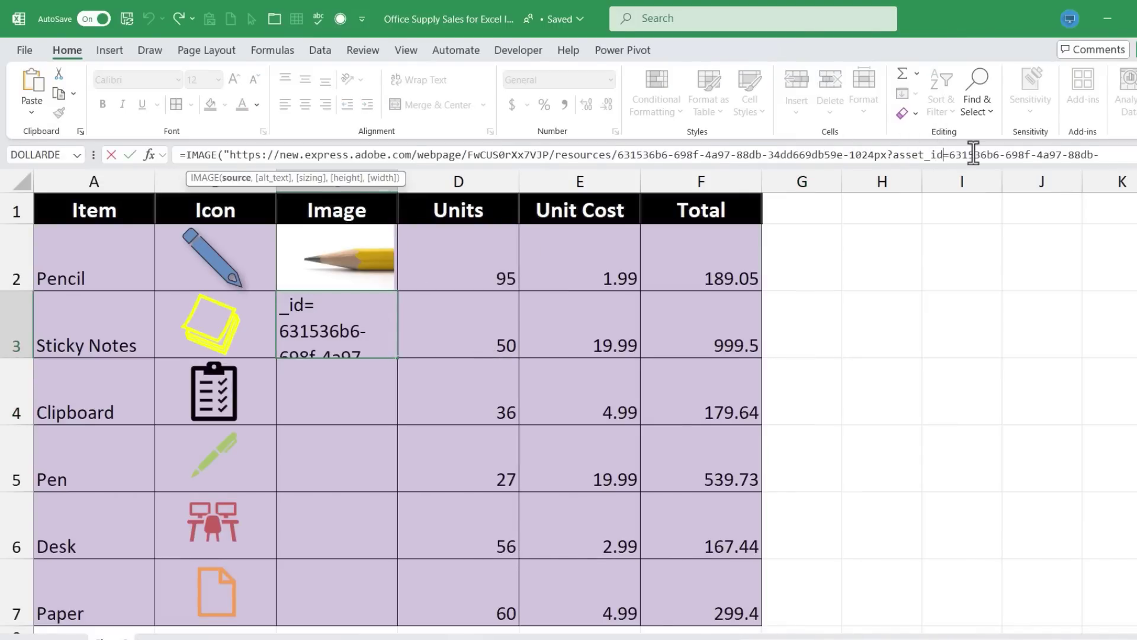
{"action": "left_click", "coordinate": [974, 155]}
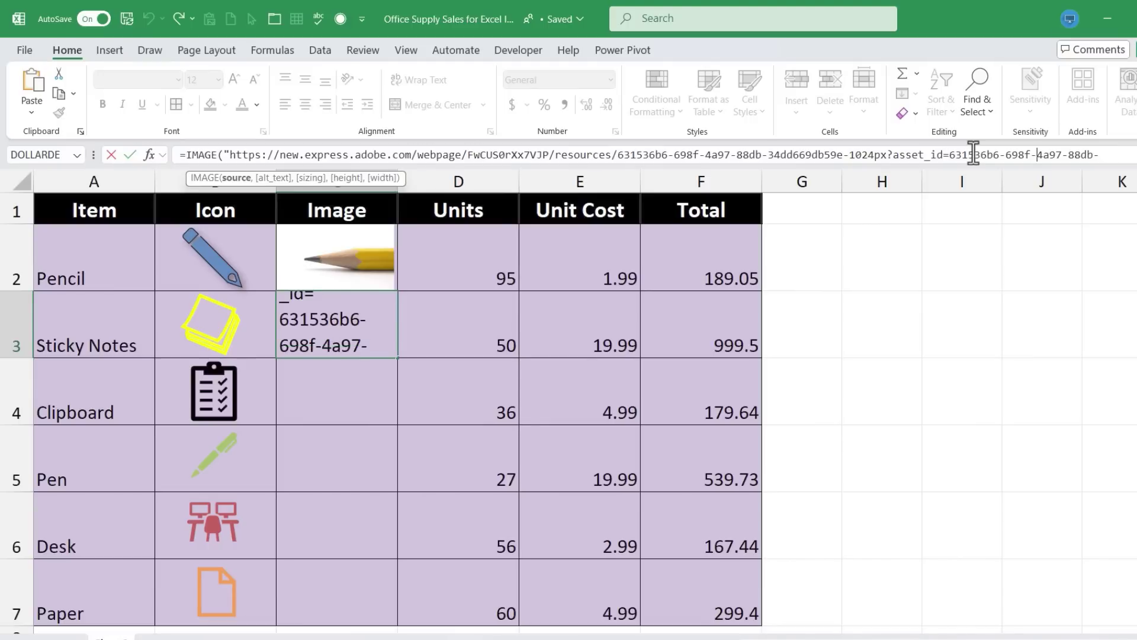
{"action": "type", "text": ",0"}
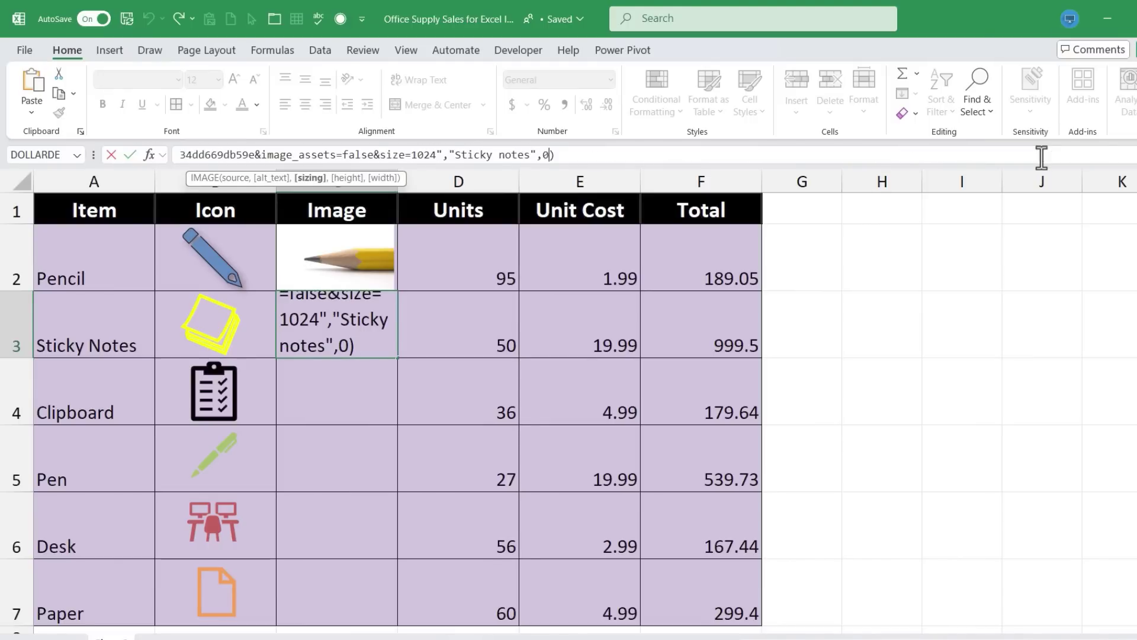
{"action": "key", "text": "BackSpace"}
{"action": "type", "text": "3"}
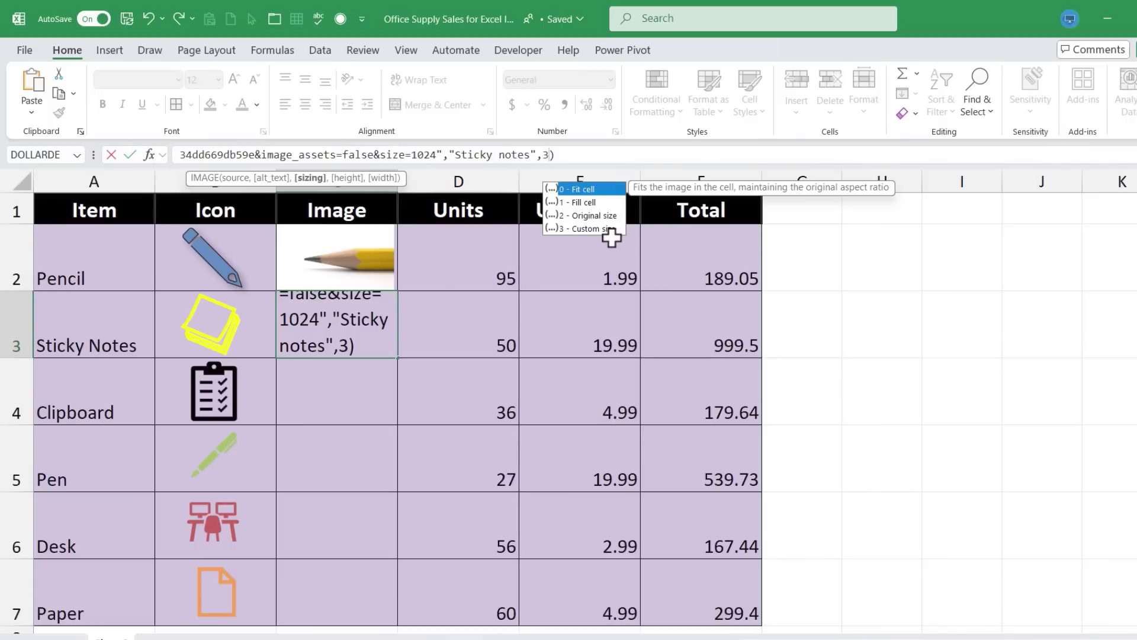
{"action": "type", "text": ","}
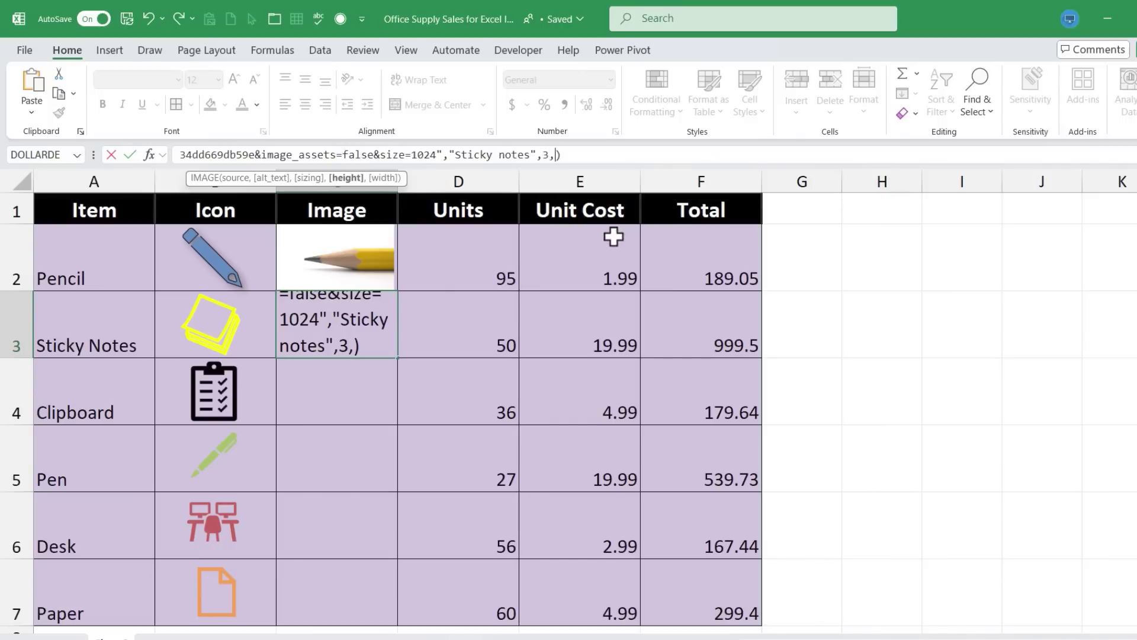
{"action": "type", "text": "100,100"}
{"action": "key", "text": "Return"}
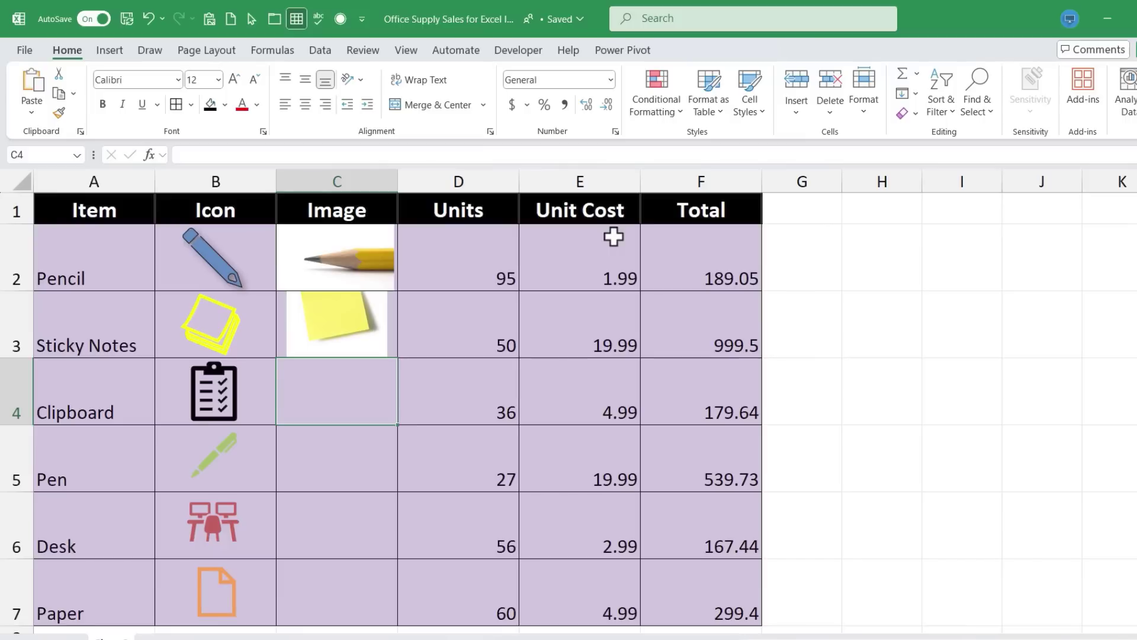
- Lower the custom height value in C3's formula to shrink the photo
{"action": "double_click", "coordinate": [352, 336]}
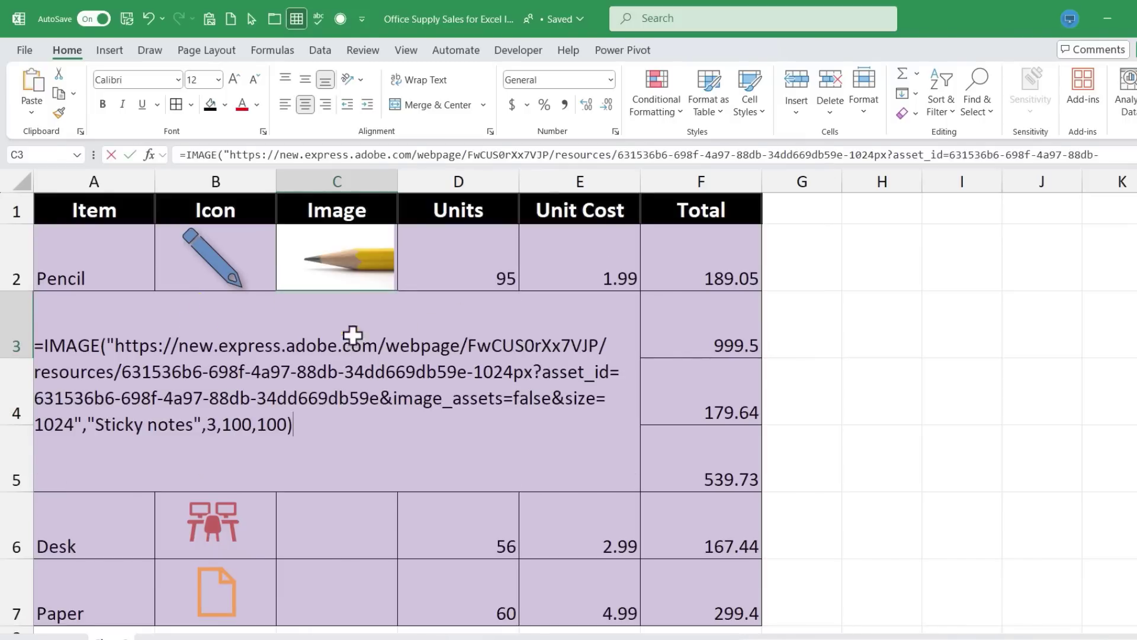
{"action": "left_click", "coordinate": [250, 424]}
{"action": "key", "text": "BackSpace"}
{"action": "key", "text": "BackSpace"}
{"action": "key", "text": "BackSpace"}
{"action": "type", "text": "5"}
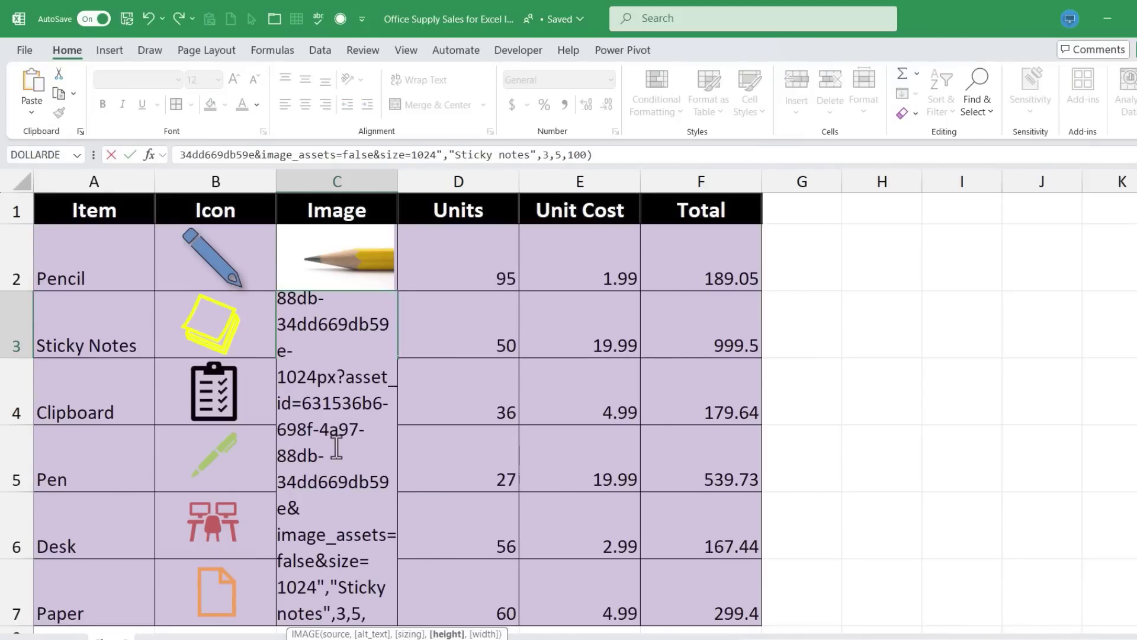
{"action": "key", "text": "Return"}
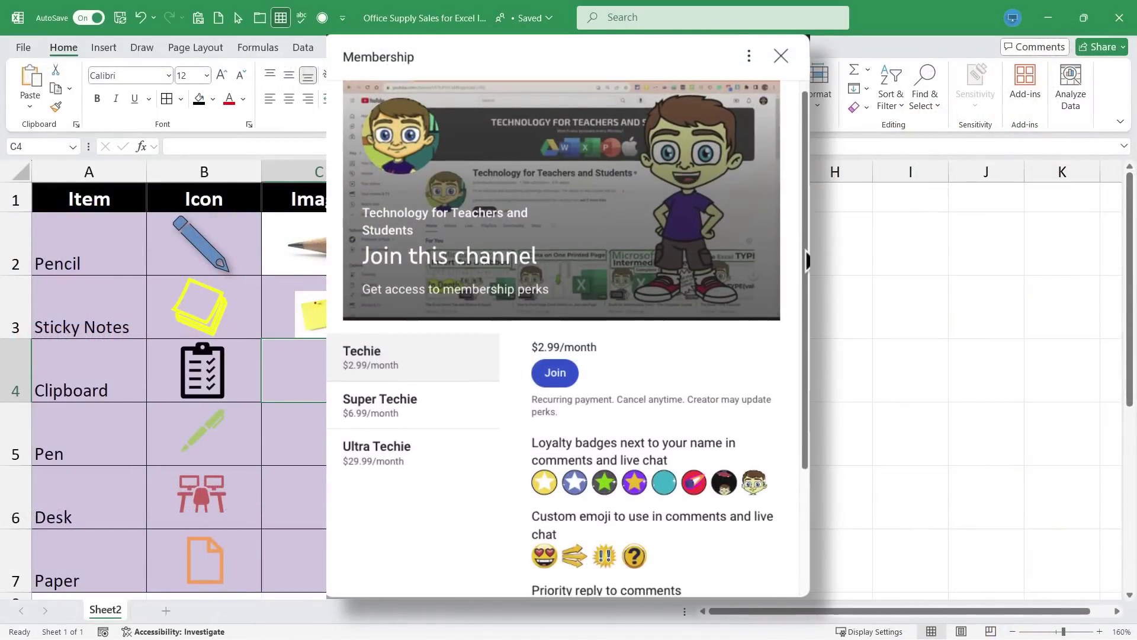
- Scroll through the channel membership tiers shown over the supply sheet
{"action": "left_click_drag", "start_coordinate": [807, 255], "coordinate": [807, 388]}
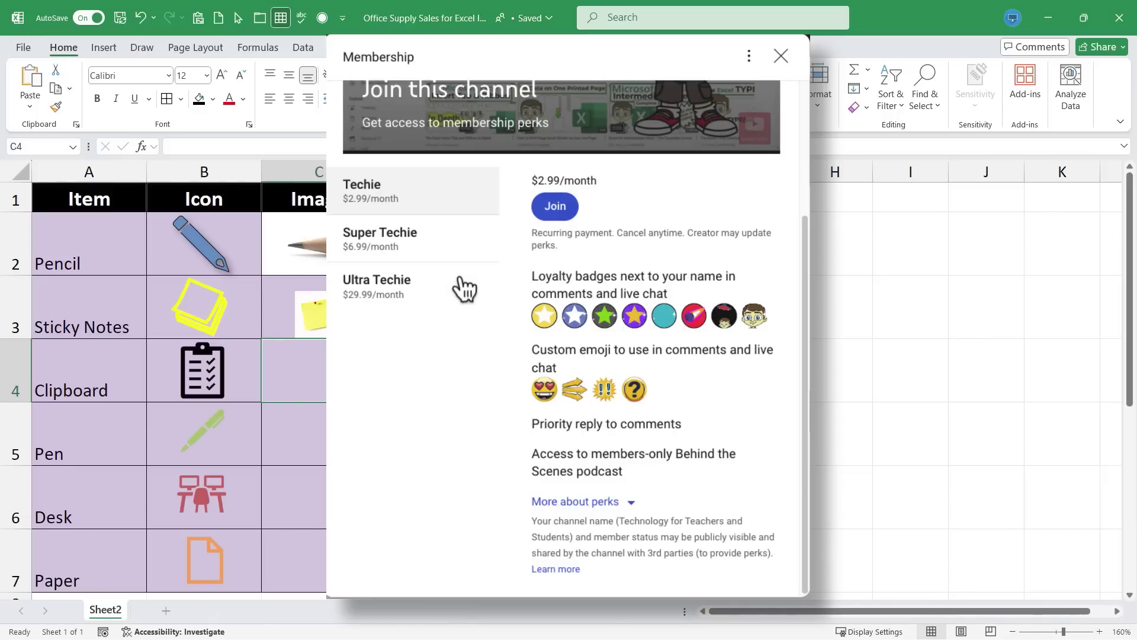
- Open the Super Thanks dialog for the Excel for Web tutorial video, showing a $5.00 bonus comment
{"action": "left_click", "coordinate": [406, 240]}
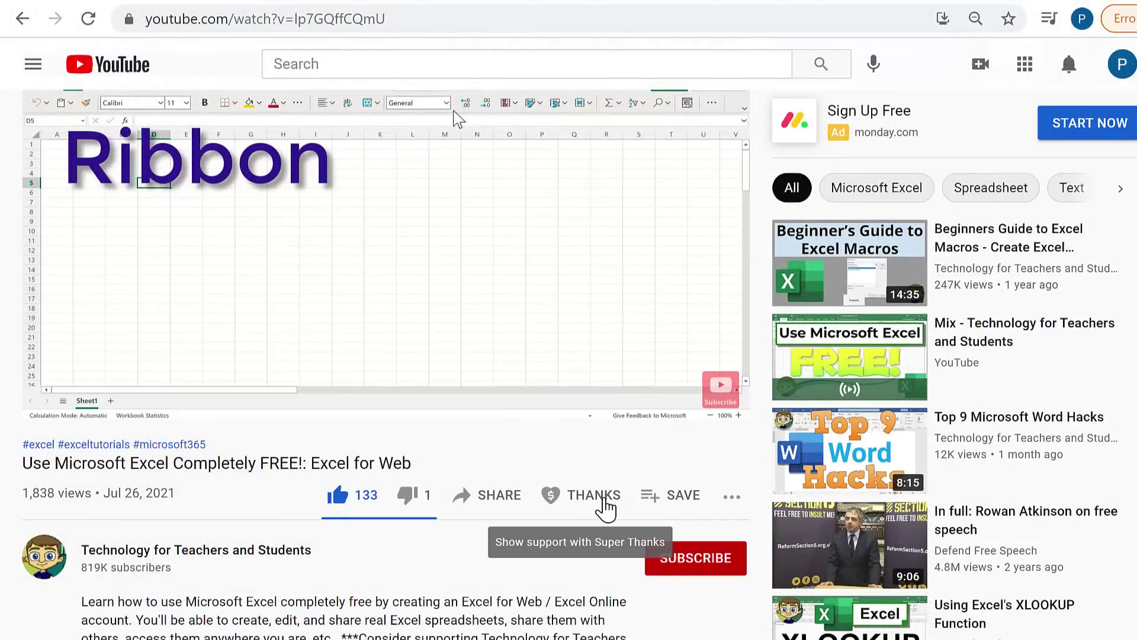
{"action": "left_click", "coordinate": [606, 506]}
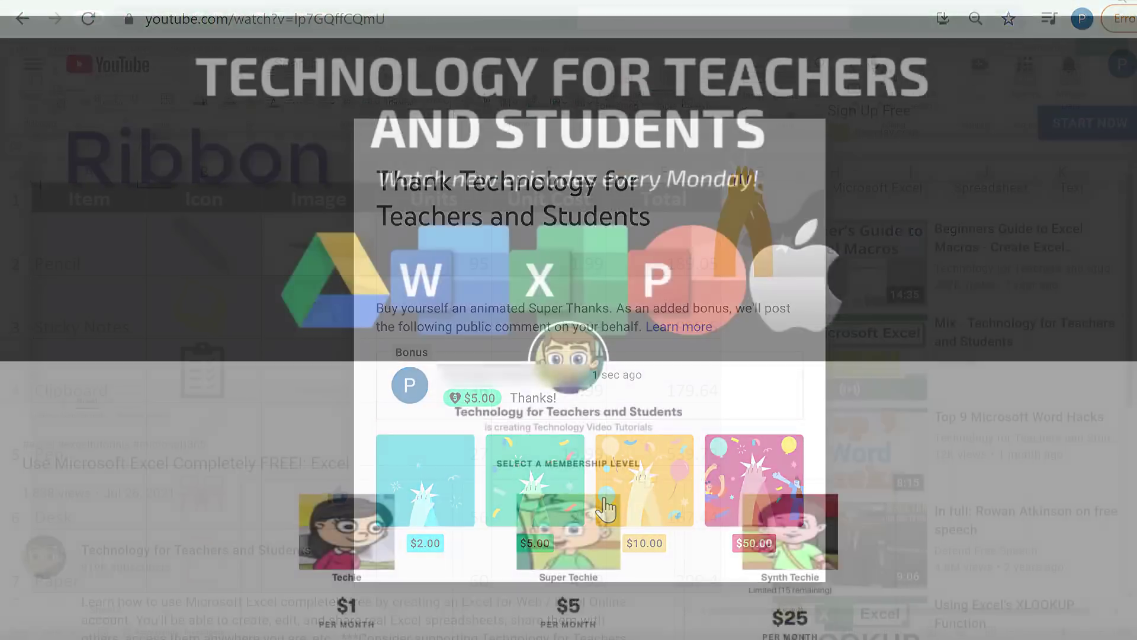